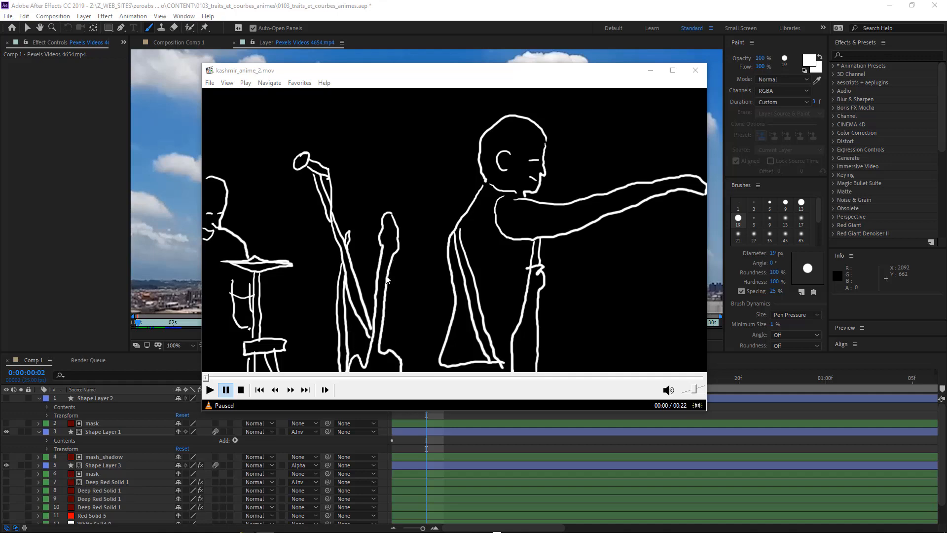
Play the kashmir_anime_2.mov reference animation and close its player.
{"action": "key", "text": "space"}
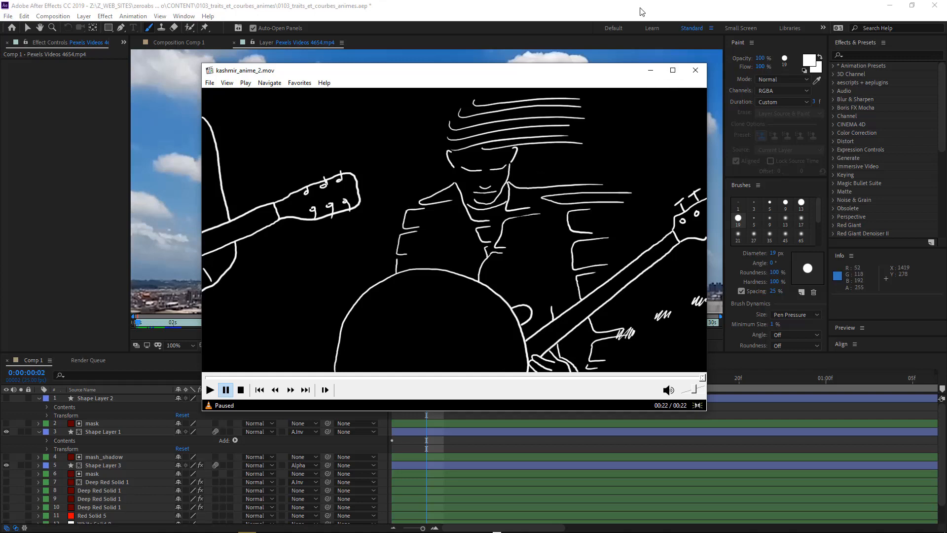
{"action": "left_click", "coordinate": [695, 70]}
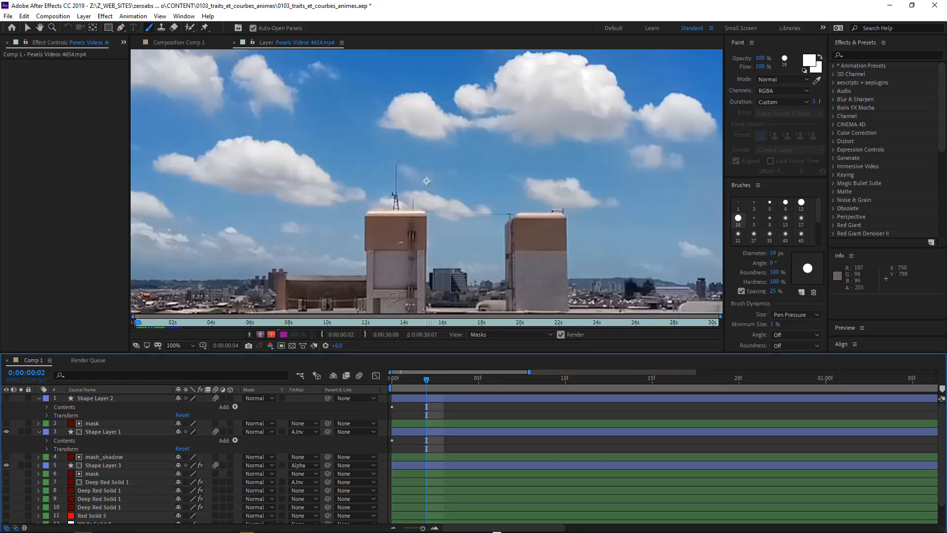
Show the Comp 1 composition and hide Shape Layer 1 and Shape Layer 3.
{"action": "left_click", "coordinate": [180, 42]}
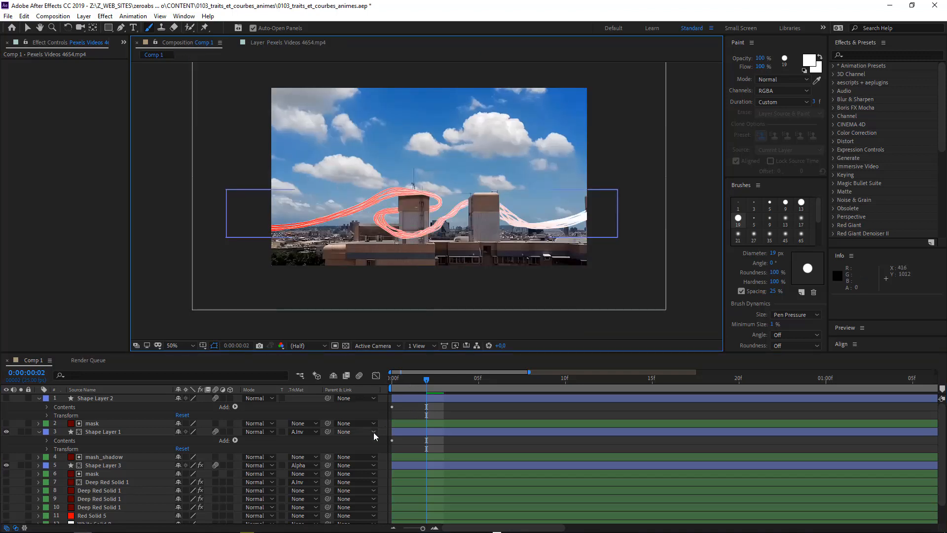
{"action": "scroll", "coordinate": [374, 433], "scroll_direction": "down", "scroll_amount": 1}
{"action": "left_click", "coordinate": [6, 410]}
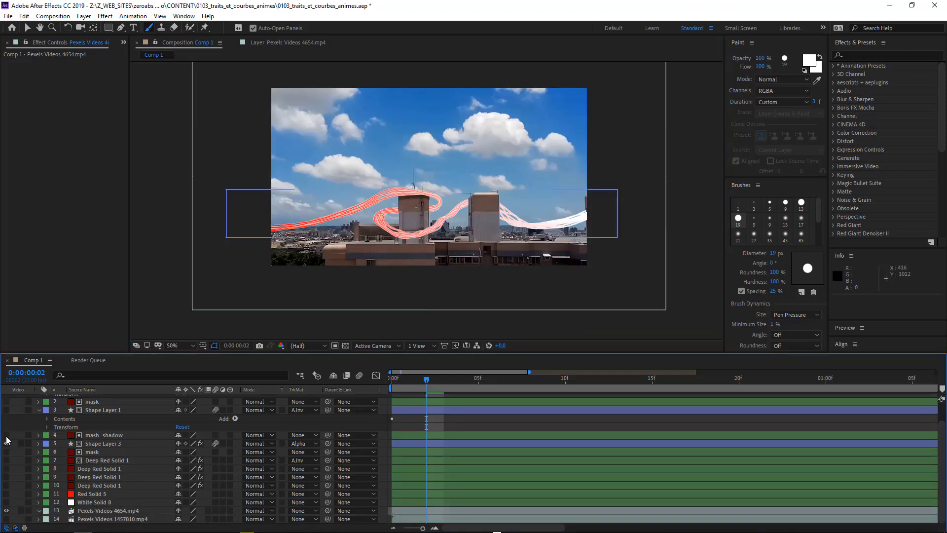
{"action": "left_click", "coordinate": [6, 443]}
Duplicate the Pexels Videos 4654.mp4 layer and place the copy above all other layers.
{"action": "left_click", "coordinate": [84, 512]}
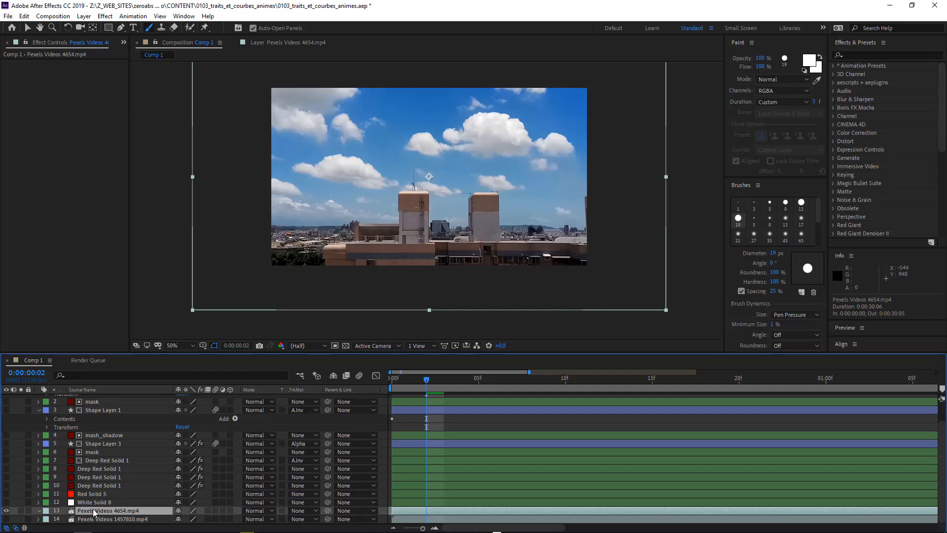
{"action": "key", "text": "ctrl+d"}
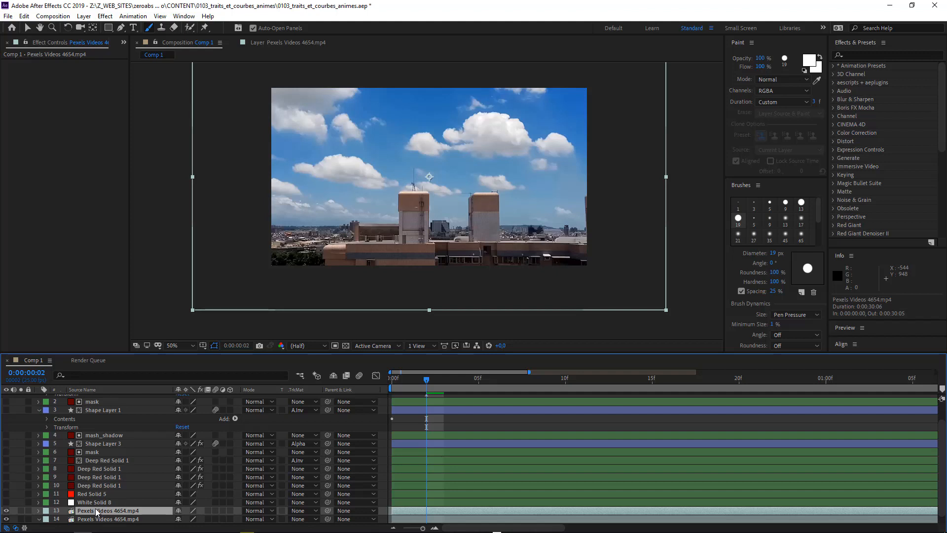
{"action": "left_click_drag", "start_coordinate": [95, 511], "coordinate": [91, 399]}
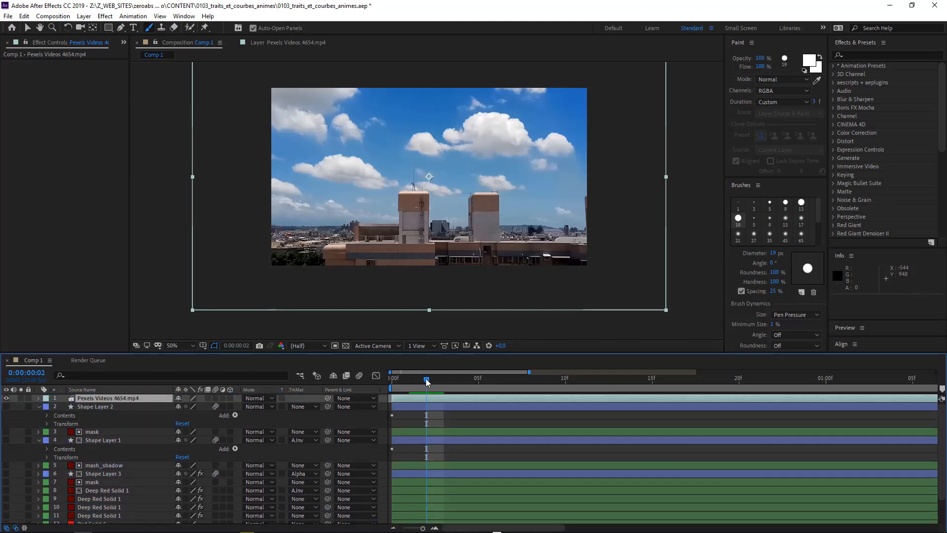
{"action": "left_click", "coordinate": [431, 398]}
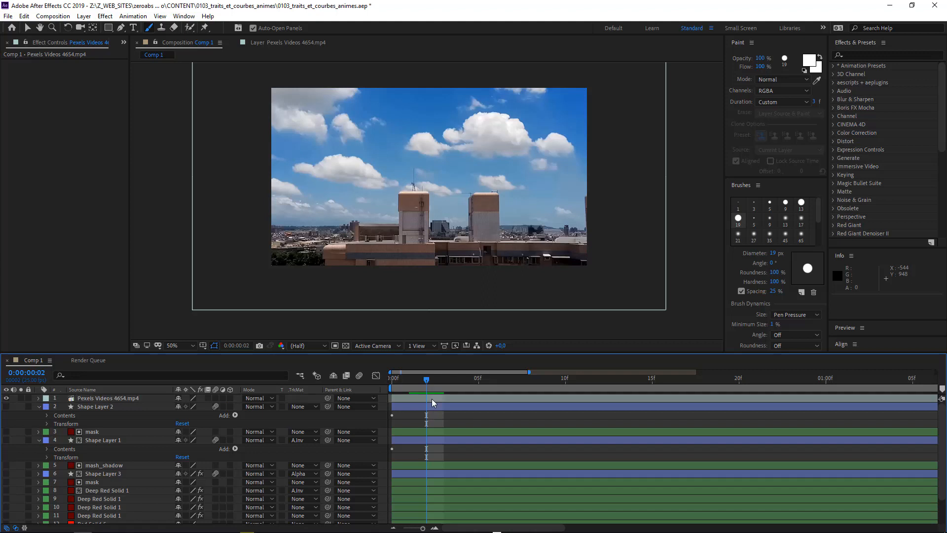
Try to paint with the Brush tool directly over the clouds in the composition view, and undo it.
{"action": "left_click", "coordinate": [28, 27]}
{"action": "left_click", "coordinate": [156, 282]}
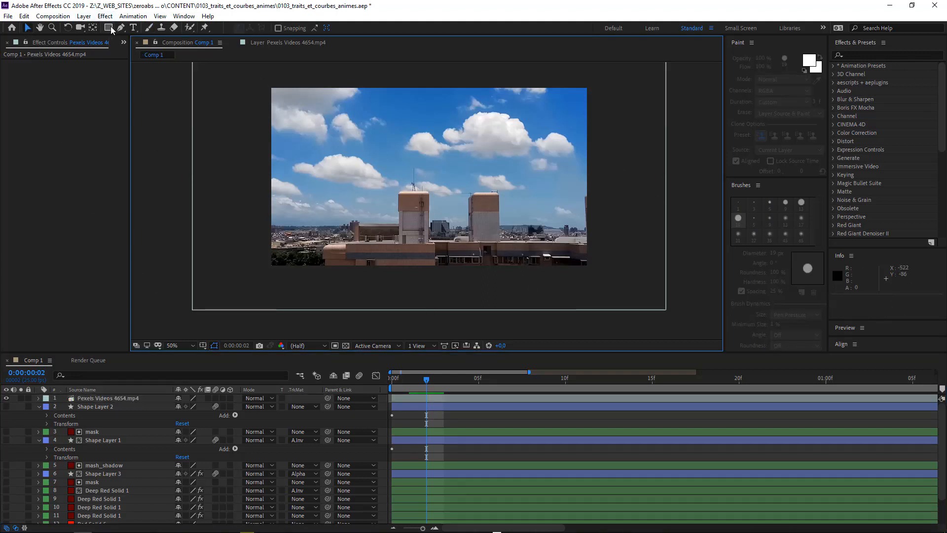
{"action": "left_click", "coordinate": [149, 27]}
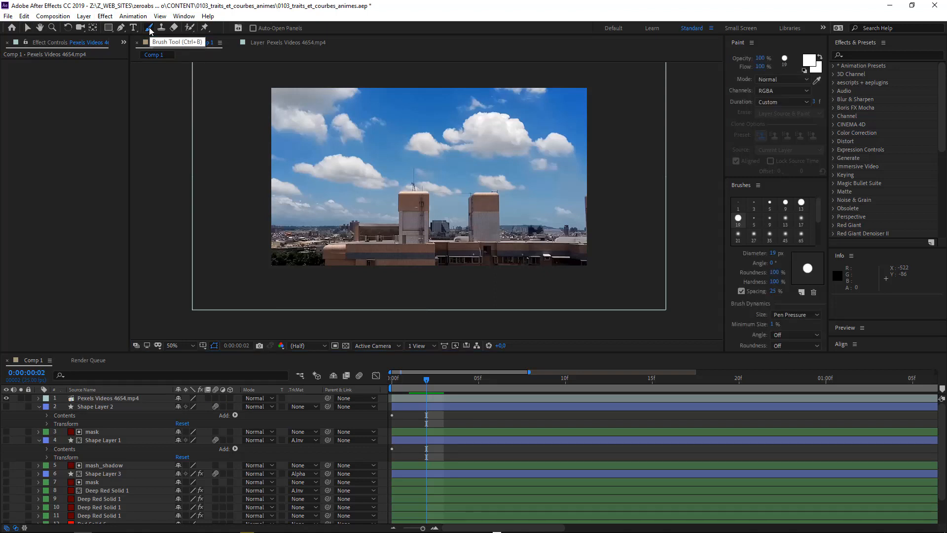
{"action": "mouse_move", "coordinate": [312, 123]}
{"action": "left_mouse_down"}
{"action": "mouse_move", "coordinate": [303, 148]}
{"action": "mouse_move", "coordinate": [367, 190]}
{"action": "mouse_move", "coordinate": [449, 154]}
{"action": "mouse_move", "coordinate": [338, 205]}
{"action": "mouse_move", "coordinate": [334, 118]}
{"action": "mouse_move", "coordinate": [351, 168]}
{"action": "mouse_move", "coordinate": [326, 117]}
{"action": "mouse_move", "coordinate": [308, 156]}
{"action": "mouse_move", "coordinate": [336, 163]}
{"action": "mouse_move", "coordinate": [325, 177]}
{"action": "left_mouse_up"}
{"action": "key", "text": "ctrl+z"}
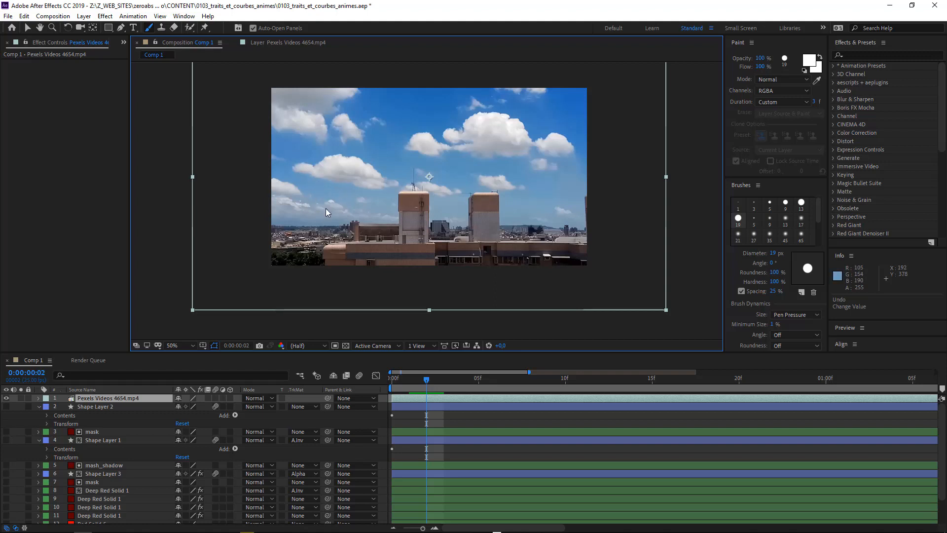
Close the old layer view and open the topmost Pexels Videos 4654.mp4 layer in its own view.
{"action": "left_click", "coordinate": [234, 42]}
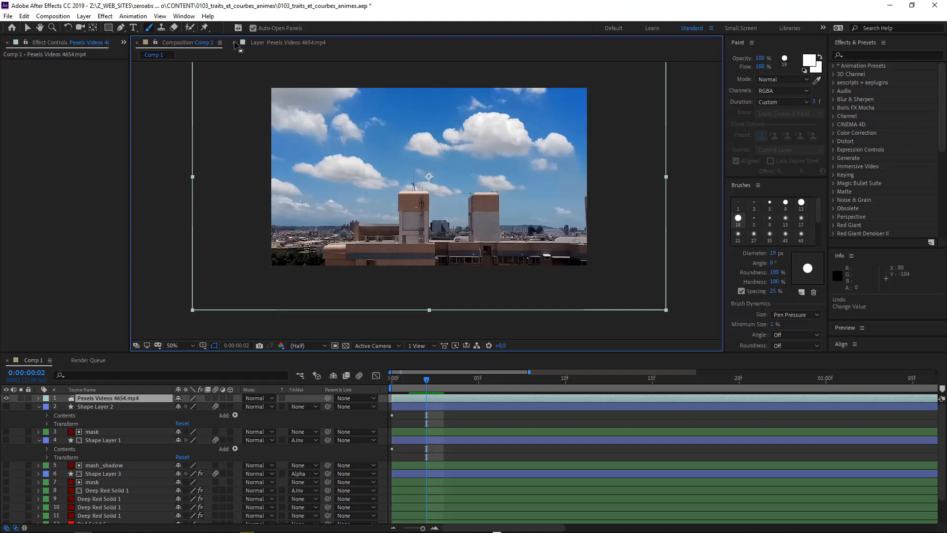
{"action": "double_click", "coordinate": [421, 398]}
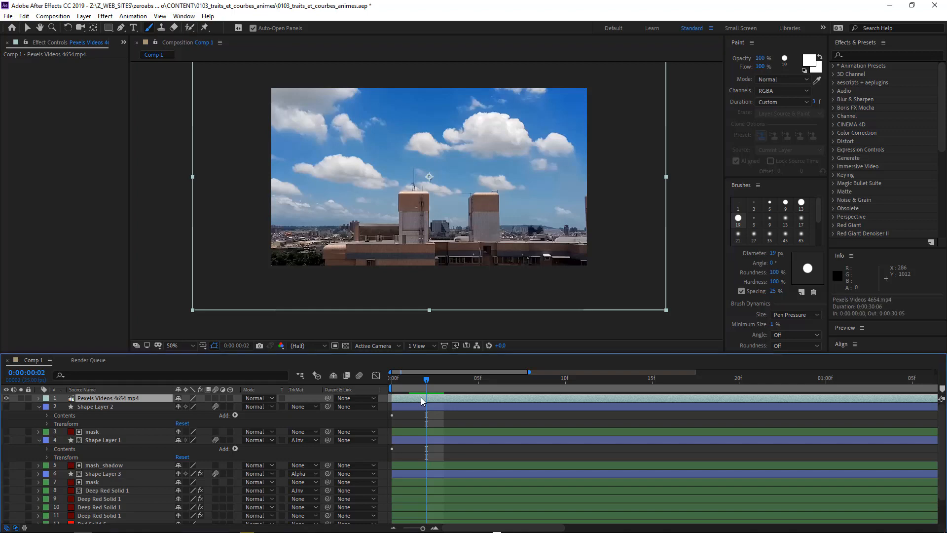
{"action": "scroll", "coordinate": [335, 226], "scroll_direction": "down", "scroll_amount": 2}
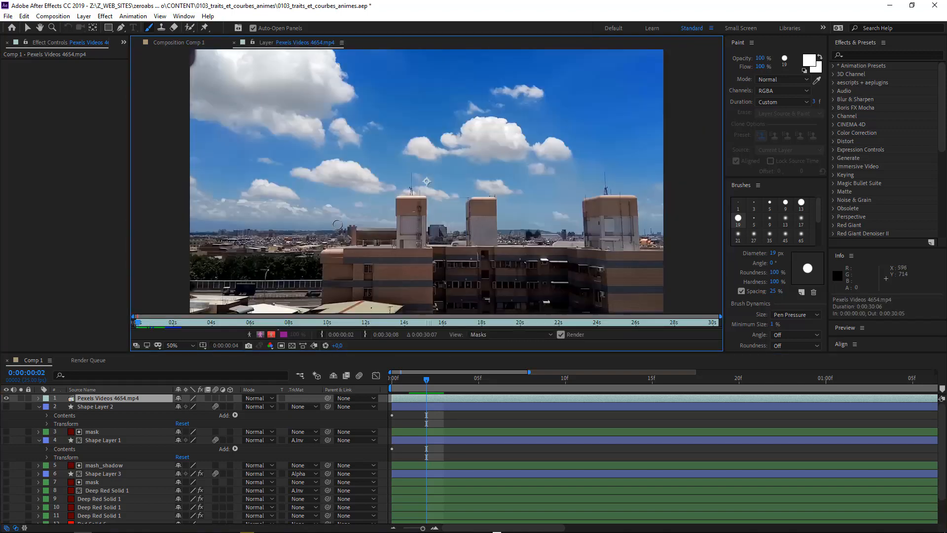
View the Pexels Videos 4654.mp4 source footage from the project, and return to the topmost layer's view.
{"action": "left_click", "coordinate": [123, 43]}
{"action": "left_click", "coordinate": [131, 62]}
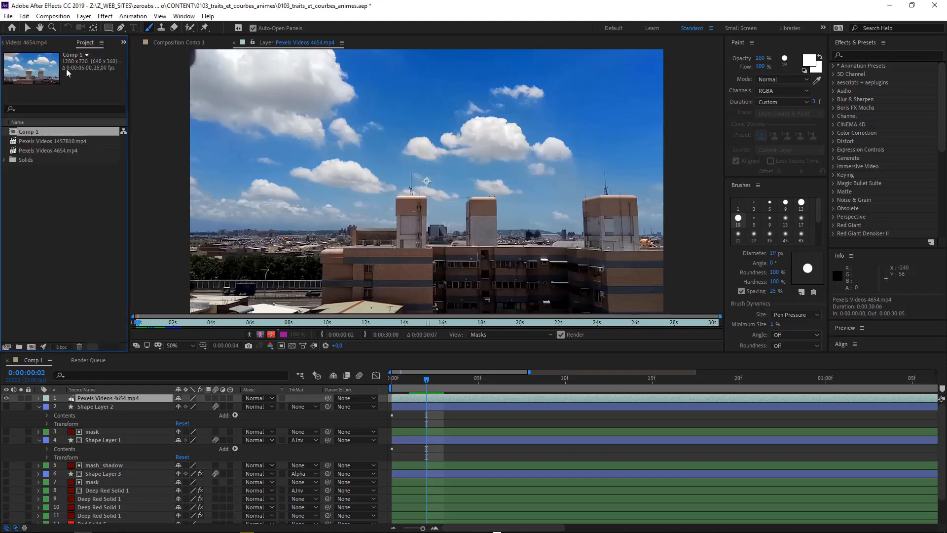
{"action": "double_click", "coordinate": [52, 149]}
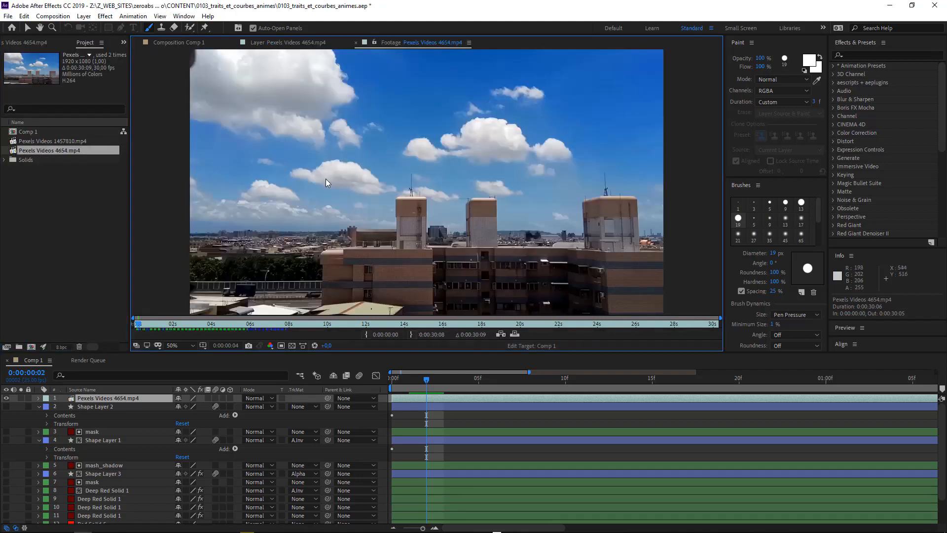
{"action": "left_click", "coordinate": [283, 162]}
{"action": "double_click", "coordinate": [404, 397]}
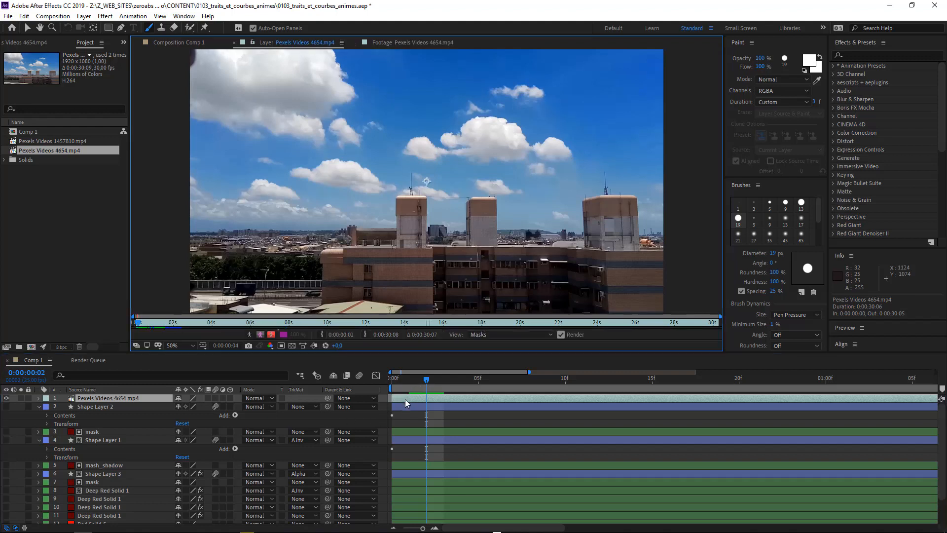
Close the open layer and footage views, and reopen the topmost Pexels Videos 4654.mp4 layer for painting.
{"action": "left_click", "coordinate": [234, 43]}
{"action": "left_click", "coordinate": [235, 44]}
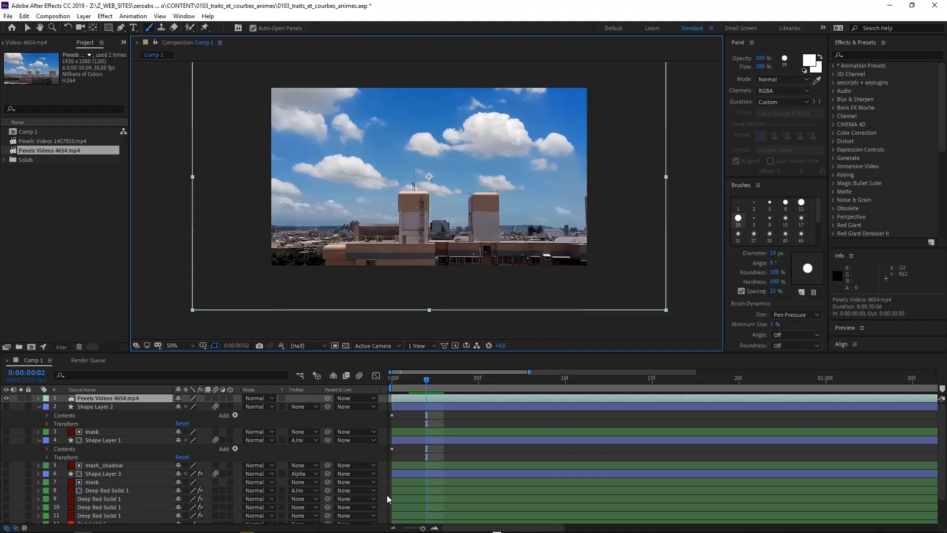
{"action": "double_click", "coordinate": [416, 398]}
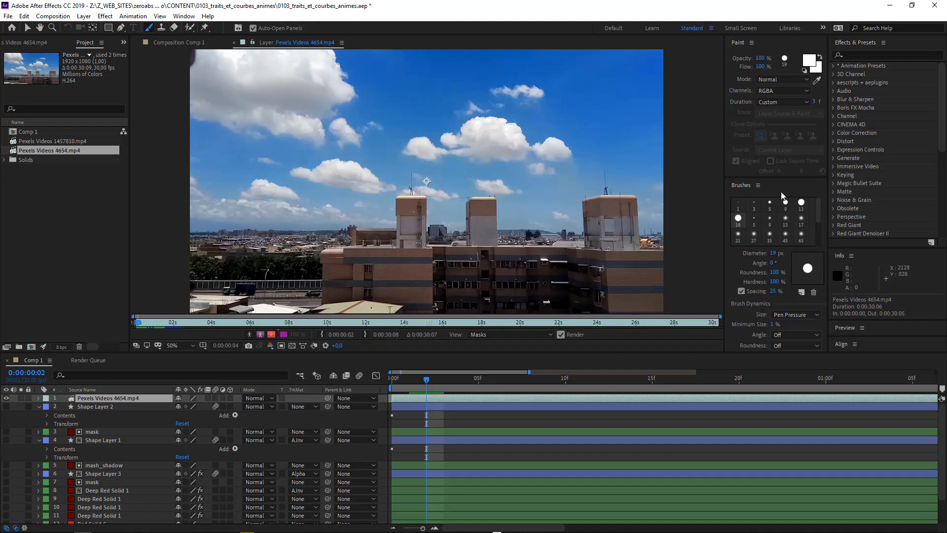
Check the brush and paint settings and choose the hard round 13 px brush.
{"action": "left_click", "coordinate": [744, 189]}
{"action": "left_click", "coordinate": [739, 43]}
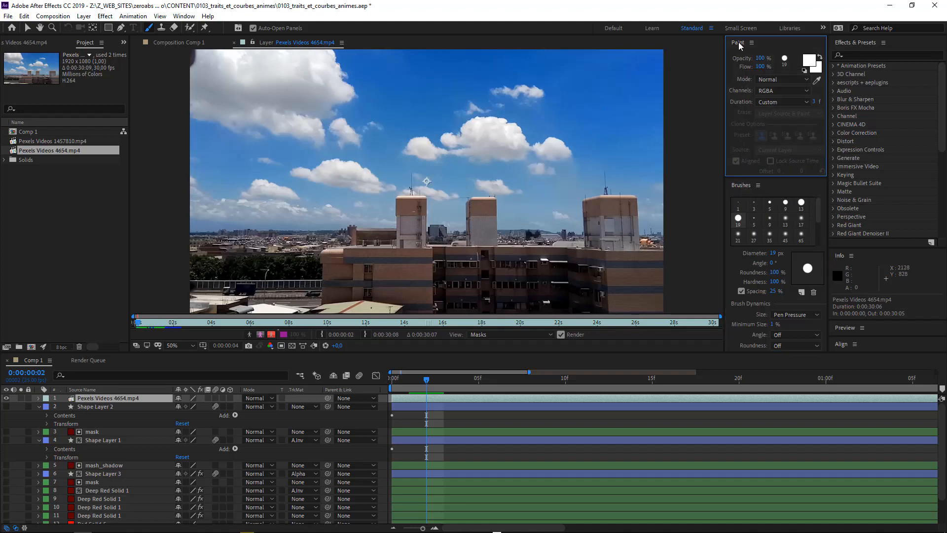
{"action": "left_click", "coordinate": [183, 16]}
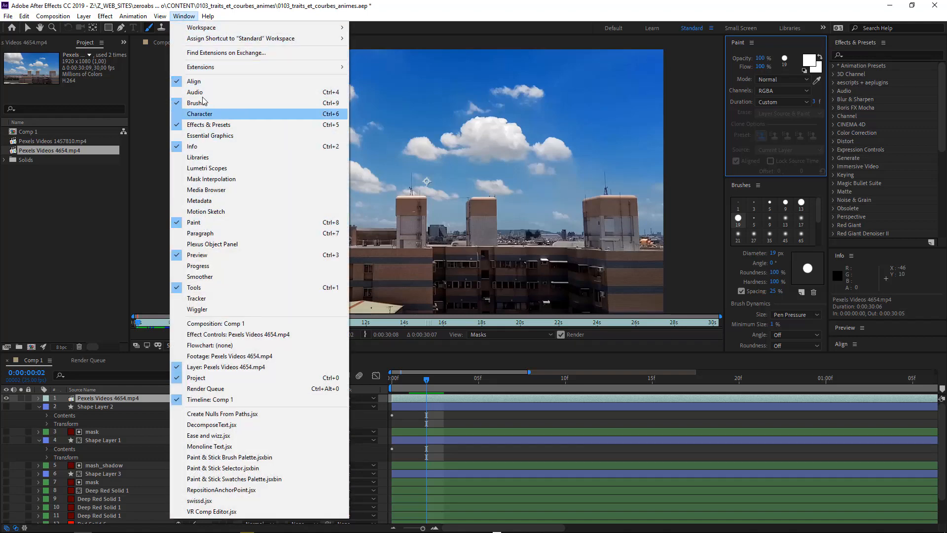
{"action": "left_click", "coordinate": [271, 105]}
{"action": "left_click", "coordinate": [786, 218]}
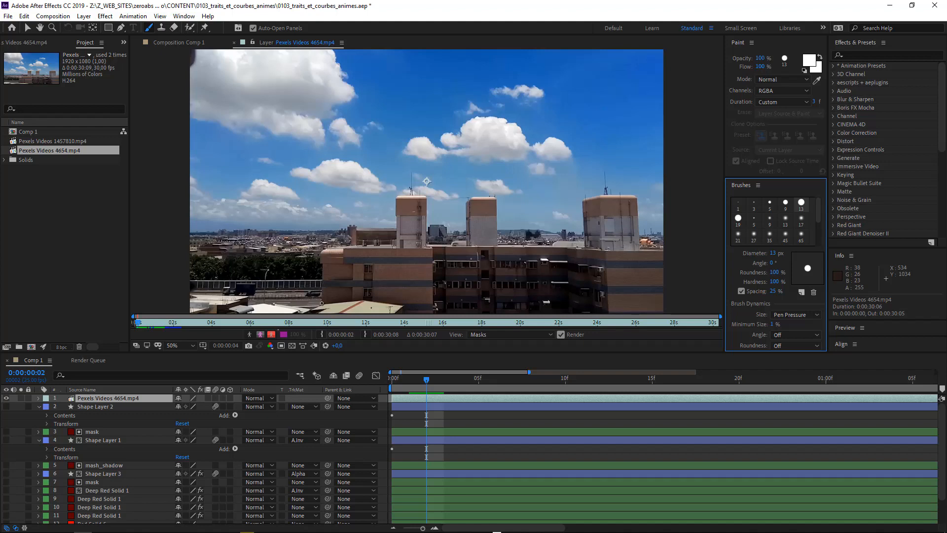
At the first frame, paint a short vertical white stroke along the building's lower wall edge beside the road.
{"action": "left_click_drag", "start_coordinate": [409, 380], "coordinate": [354, 384]}
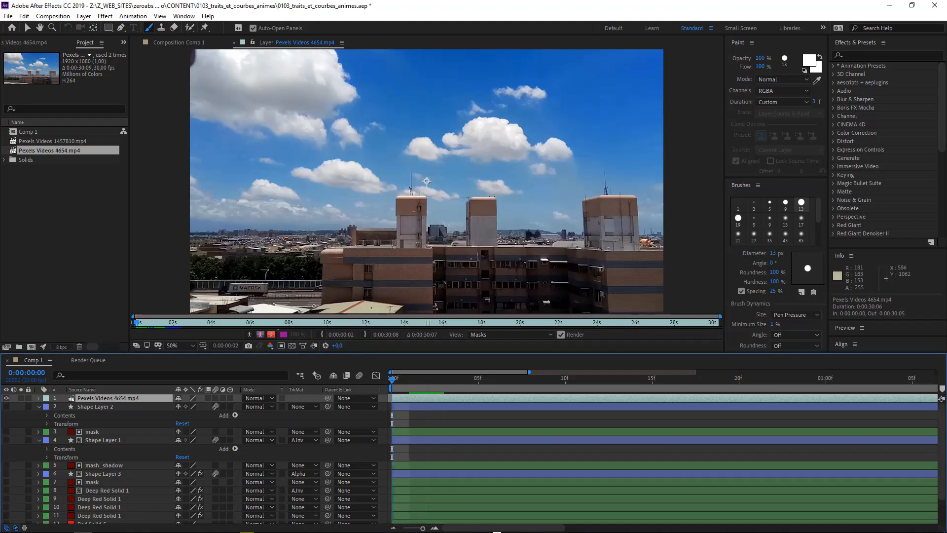
{"action": "left_click_drag", "start_coordinate": [324, 303], "coordinate": [324, 279]}
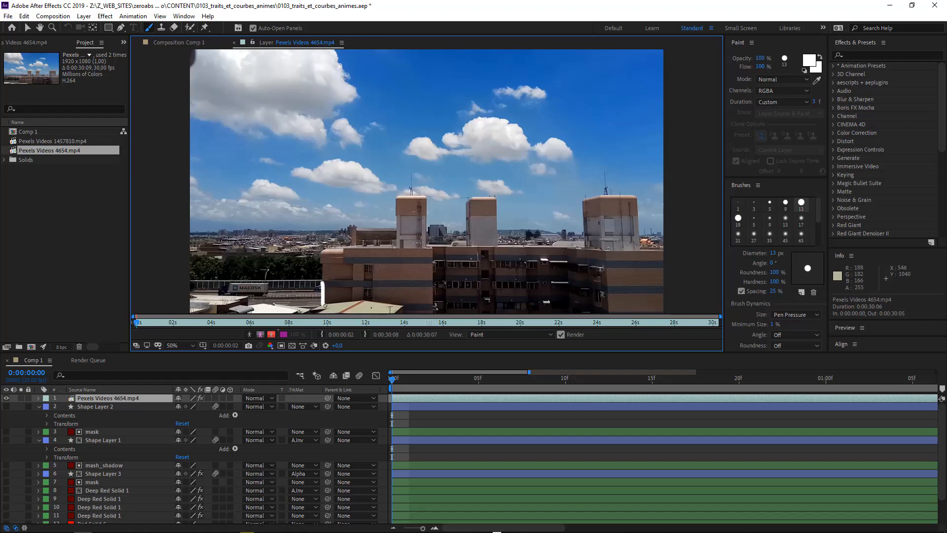
{"action": "scroll", "coordinate": [325, 305], "scroll_direction": "up", "scroll_amount": 1}
{"action": "left_click_drag", "start_coordinate": [330, 275], "coordinate": [451, 73]}
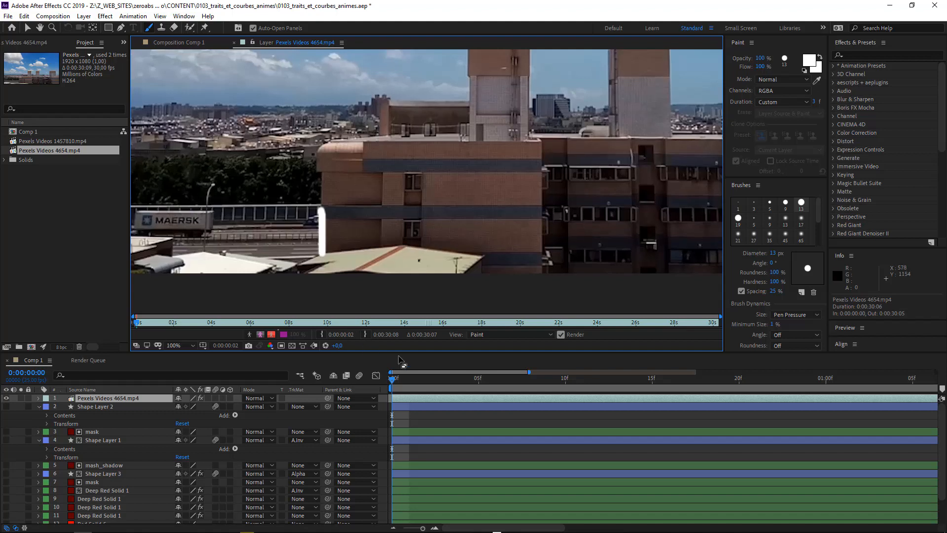
Expand the Paint effect of the topmost Pexels Videos 4654.mp4 layer and select its Brush 1 stroke.
{"action": "left_click", "coordinate": [401, 399]}
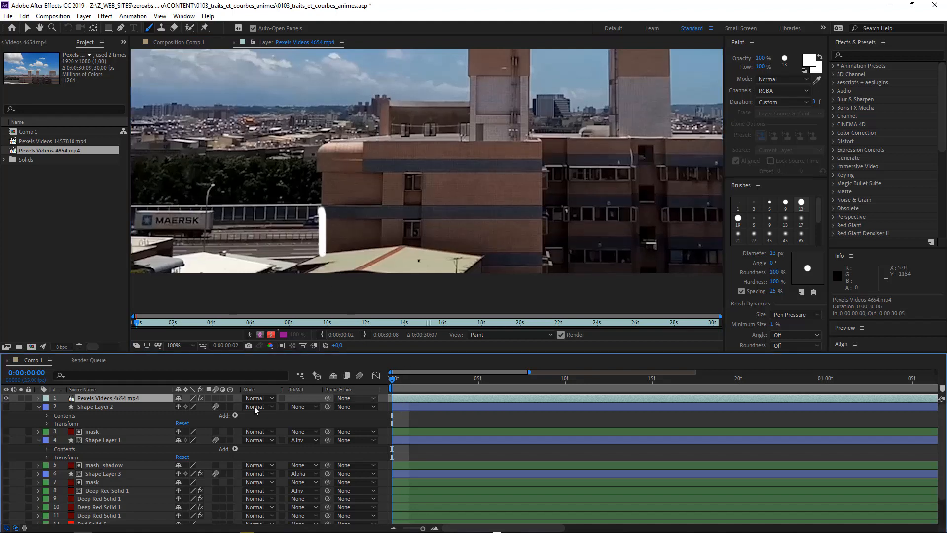
{"action": "left_click", "coordinate": [39, 400]}
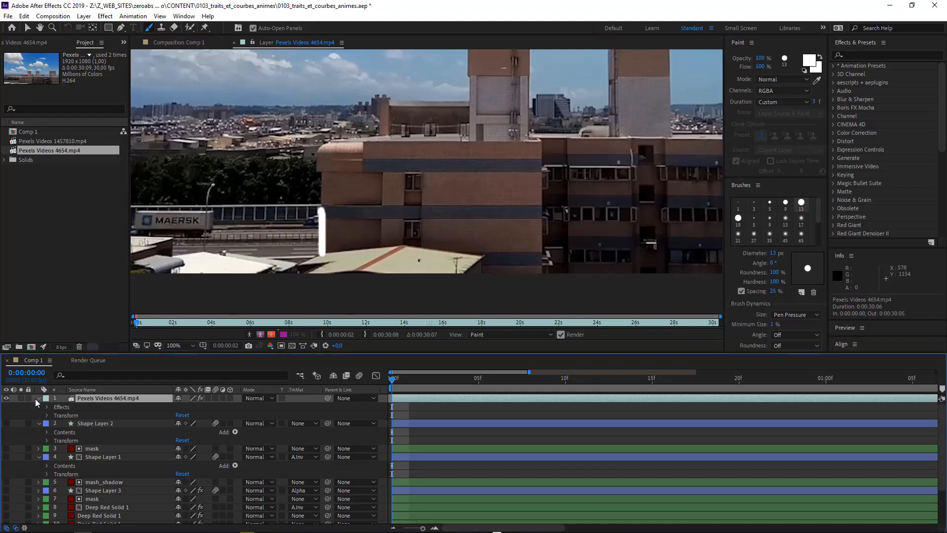
{"action": "left_click", "coordinate": [47, 408]}
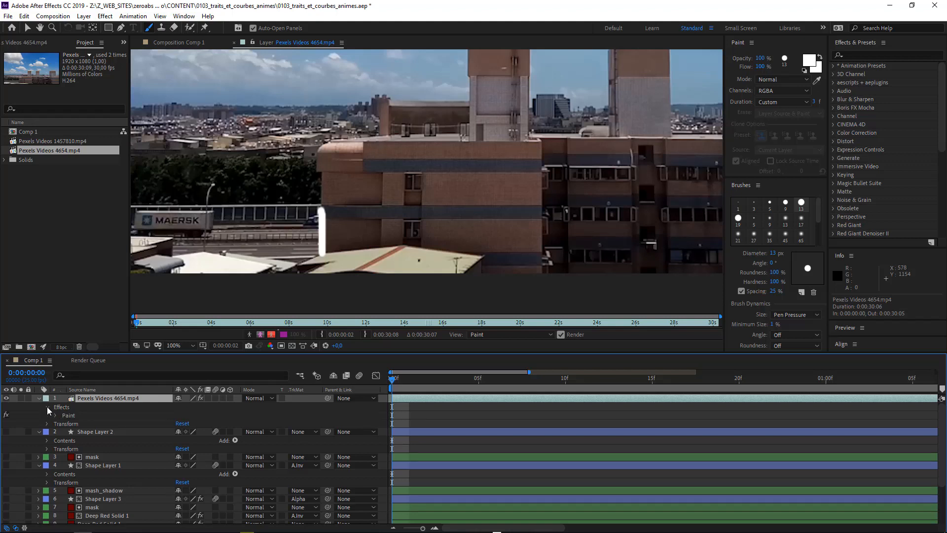
{"action": "left_click", "coordinate": [68, 416]}
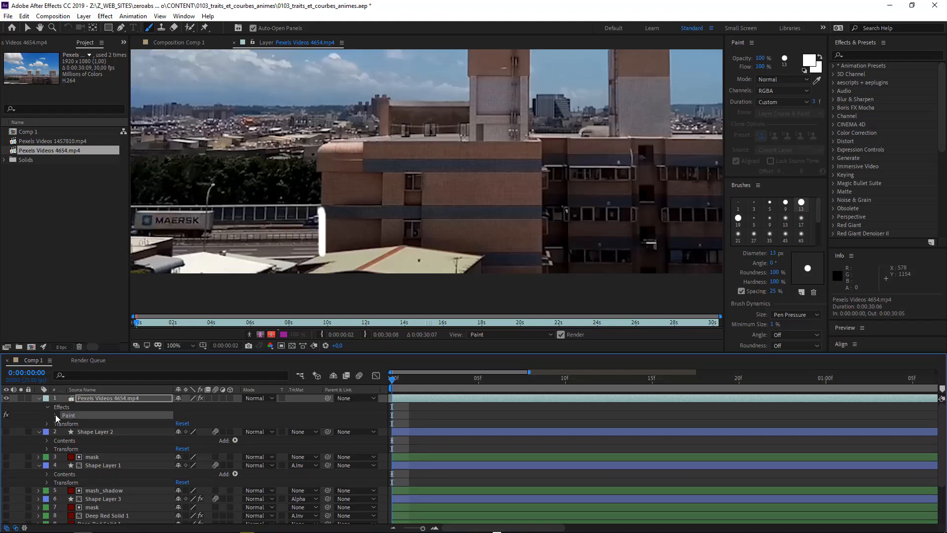
{"action": "left_click", "coordinate": [56, 416]}
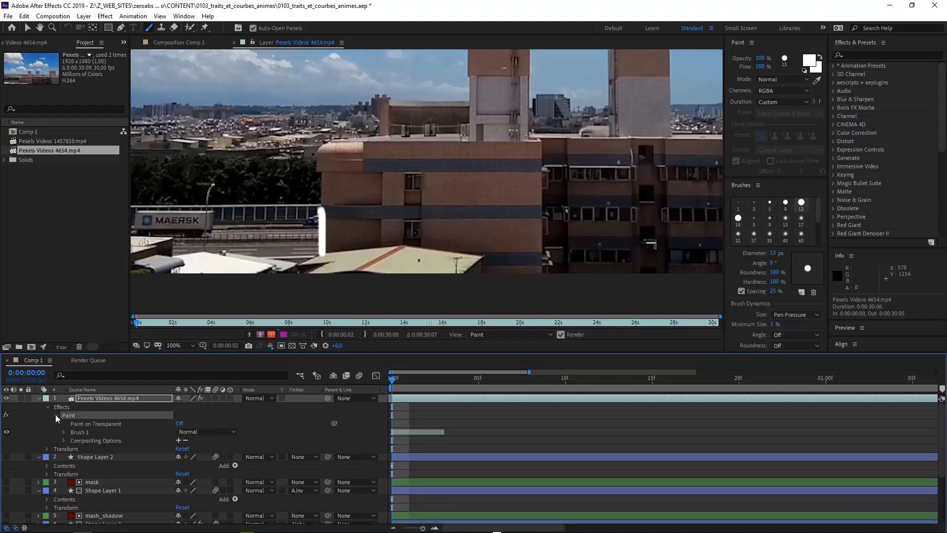
{"action": "left_click", "coordinate": [78, 433]}
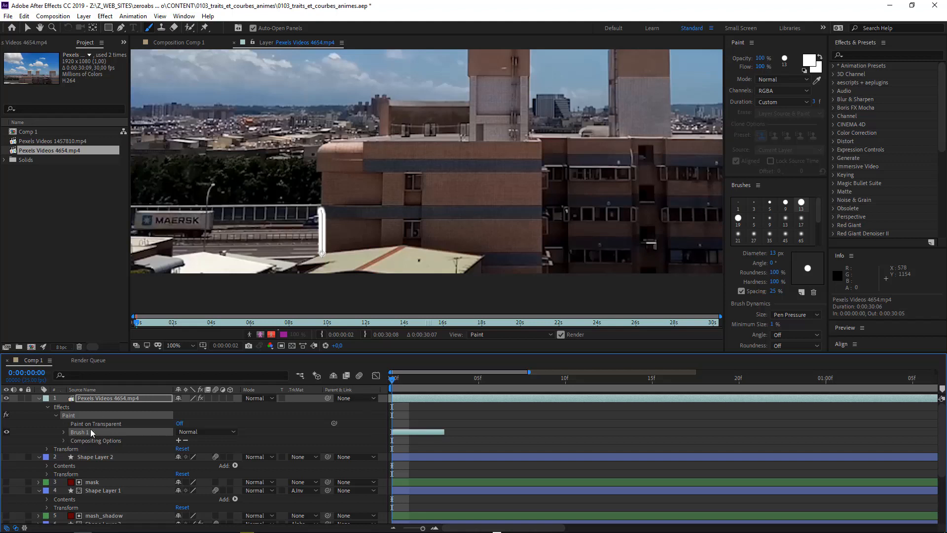
Redraw the selected Brush 1 stroke several times, finishing with a short curve rising from the road onto the building wall.
{"action": "mouse_move", "coordinate": [280, 223]}
{"action": "left_mouse_down"}
{"action": "mouse_move", "coordinate": [289, 197]}
{"action": "mouse_move", "coordinate": [337, 183]}
{"action": "mouse_move", "coordinate": [380, 210]}
{"action": "left_mouse_up"}
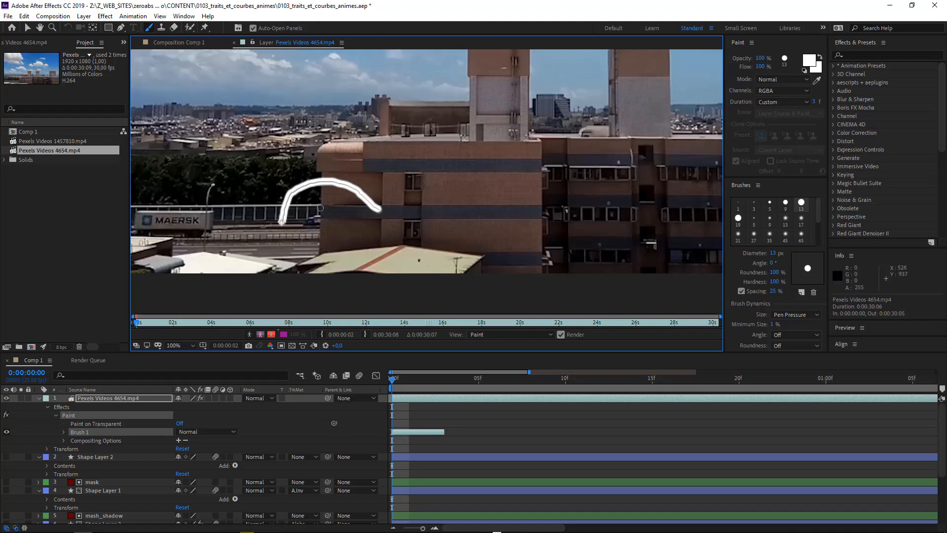
{"action": "mouse_move", "coordinate": [315, 203]}
{"action": "left_mouse_down"}
{"action": "mouse_move", "coordinate": [344, 231]}
{"action": "mouse_move", "coordinate": [365, 227]}
{"action": "left_mouse_up"}
{"action": "mouse_move", "coordinate": [297, 206]}
{"action": "left_mouse_down"}
{"action": "mouse_move", "coordinate": [331, 175]}
{"action": "mouse_move", "coordinate": [356, 186]}
{"action": "mouse_move", "coordinate": [355, 175]}
{"action": "mouse_move", "coordinate": [312, 167]}
{"action": "mouse_move", "coordinate": [337, 147]}
{"action": "left_mouse_up"}
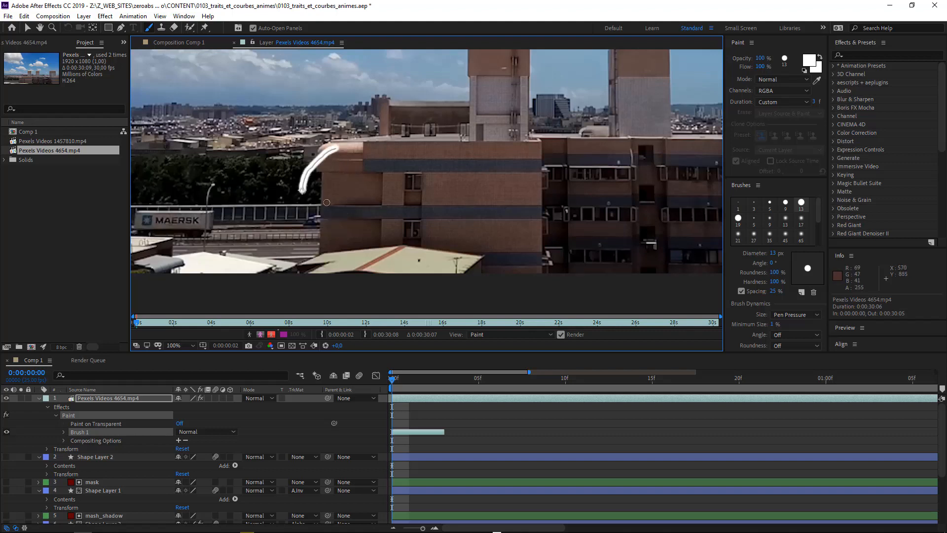
{"action": "mouse_move", "coordinate": [305, 220]}
{"action": "left_mouse_down"}
{"action": "mouse_move", "coordinate": [349, 212]}
{"action": "mouse_move", "coordinate": [363, 187]}
{"action": "left_mouse_up"}
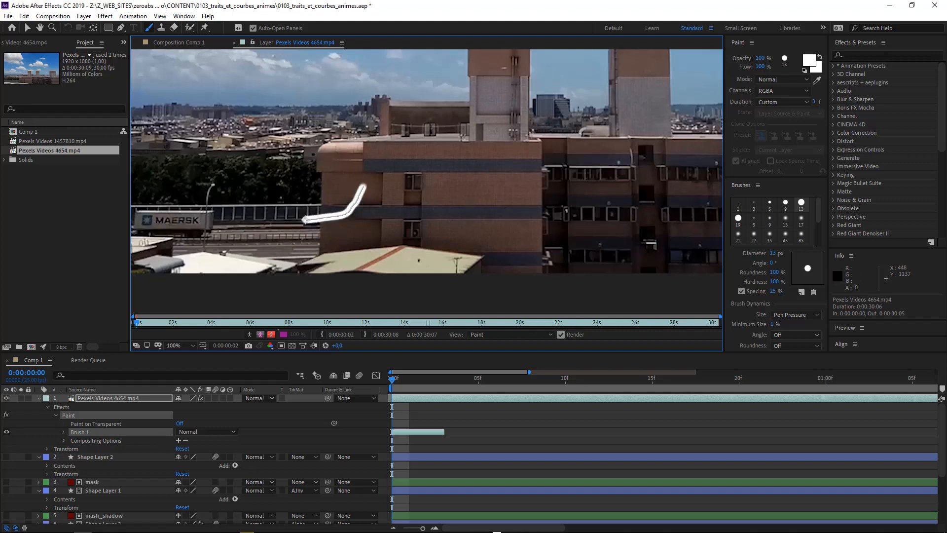
{"action": "left_click", "coordinate": [79, 431]}
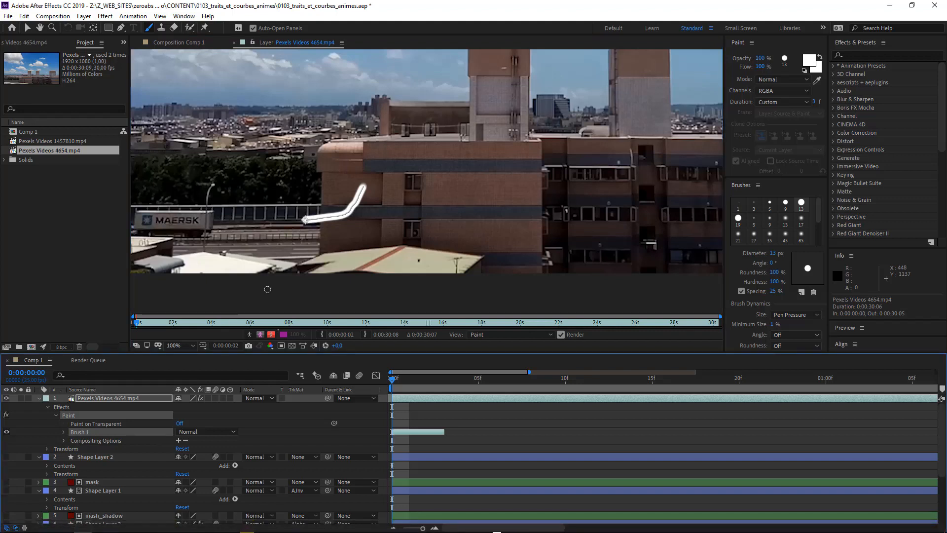
Redraw the selected Brush 1 stroke several times over the wall, finishing with a vertical stroke along the building's lower edge beside the road.
{"action": "left_click_drag", "start_coordinate": [284, 173], "coordinate": [363, 159]}
{"action": "left_click_drag", "start_coordinate": [308, 190], "coordinate": [366, 179]}
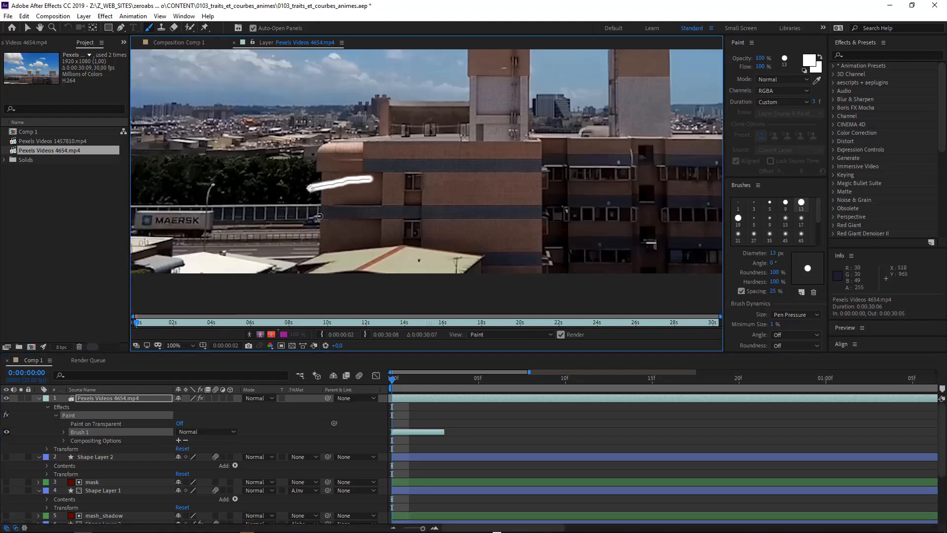
{"action": "left_click_drag", "start_coordinate": [318, 218], "coordinate": [373, 211]}
{"action": "left_click_drag", "start_coordinate": [323, 242], "coordinate": [365, 235]}
{"action": "left_click_drag", "start_coordinate": [318, 252], "coordinate": [319, 197]}
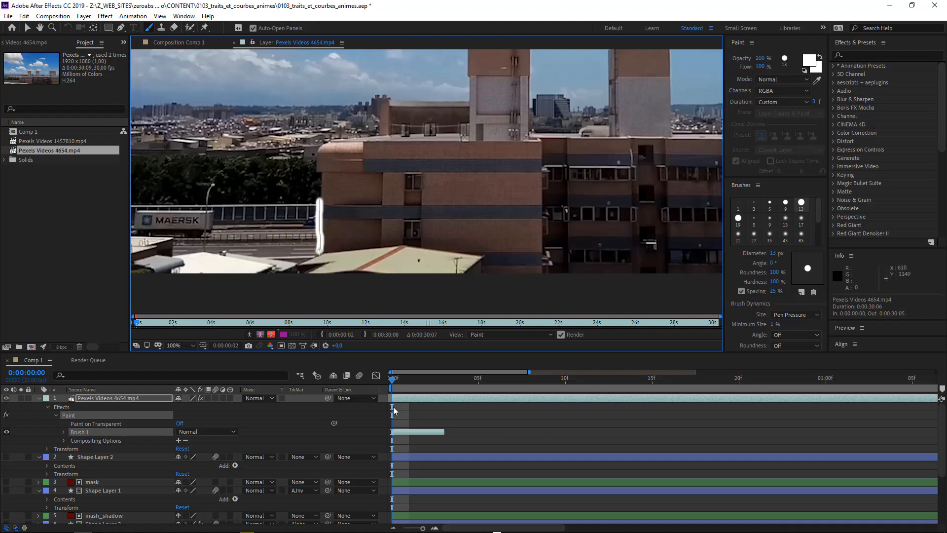
Deselect and reselect the Brush 1 stroke, keeping the playhead at the first frame.
{"action": "left_click", "coordinate": [97, 409]}
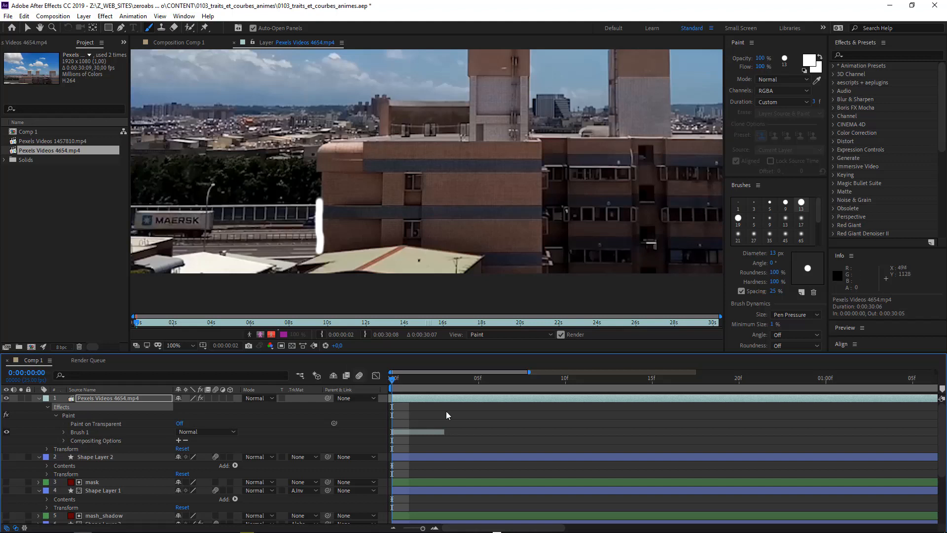
{"action": "left_click", "coordinate": [393, 432]}
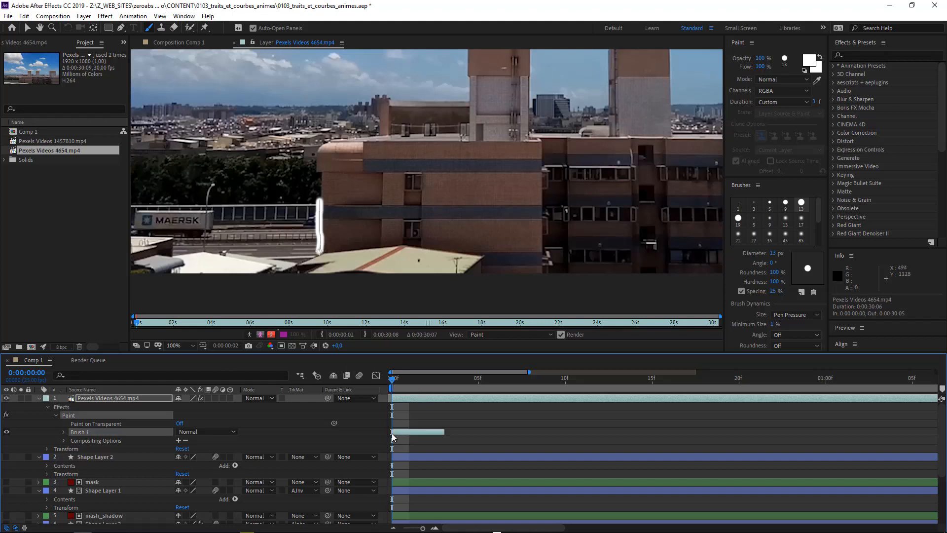
{"action": "mouse_move", "coordinate": [393, 380]}
{"action": "left_mouse_down"}
{"action": "mouse_move", "coordinate": [438, 379]}
{"action": "mouse_move", "coordinate": [390, 381]}
{"action": "left_mouse_up"}
Keep the paint stroke duration on Custom and set it to 2 frames.
{"action": "mouse_move", "coordinate": [756, 177]}
{"action": "left_mouse_down"}
{"action": "mouse_move", "coordinate": [757, 232]}
{"action": "mouse_move", "coordinate": [761, 222]}
{"action": "left_mouse_up"}
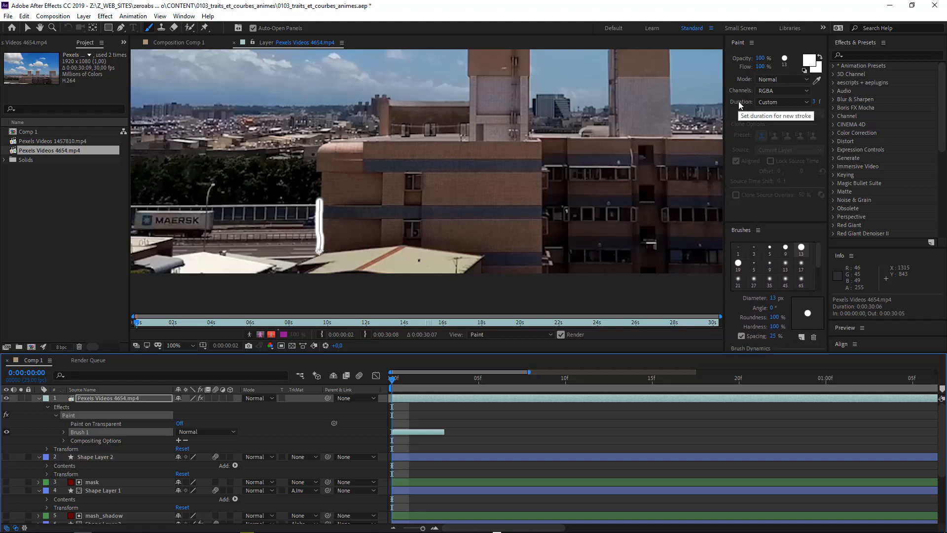
{"action": "left_click", "coordinate": [773, 102]}
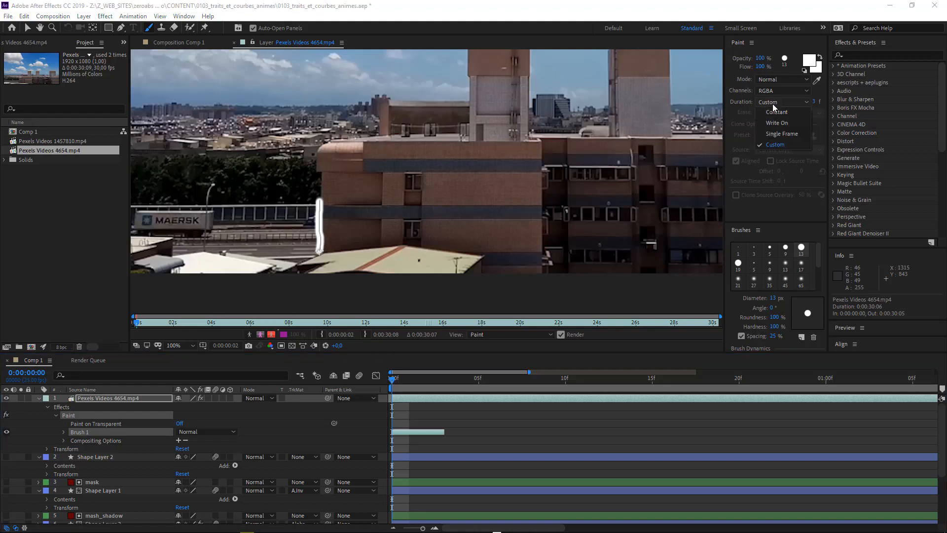
{"action": "left_click", "coordinate": [776, 144]}
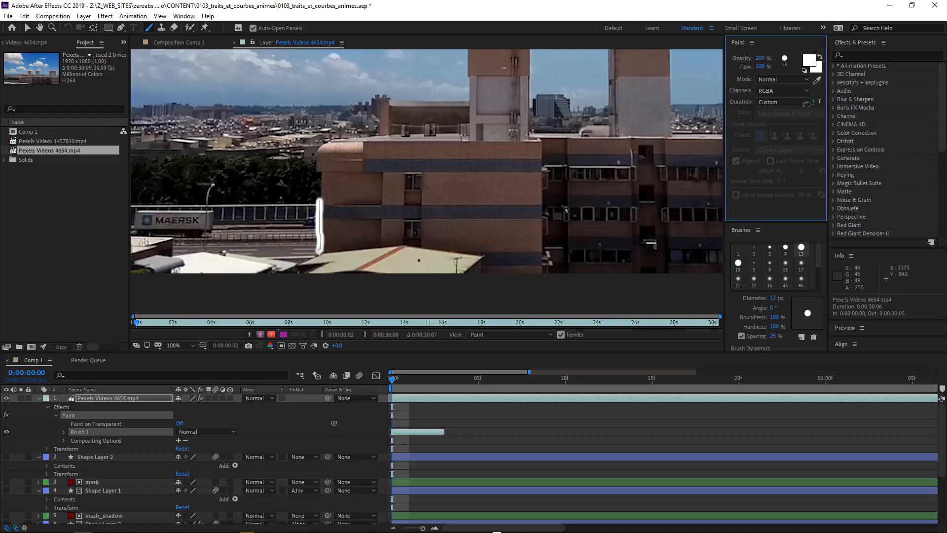
{"action": "left_click", "coordinate": [812, 102]}
{"action": "type", "text": "12"}
{"action": "key", "text": "Return"}
Trim the Brush 1 stroke to two frames and move the playhead to frame 2.
{"action": "left_click_drag", "start_coordinate": [446, 431], "coordinate": [424, 432]}
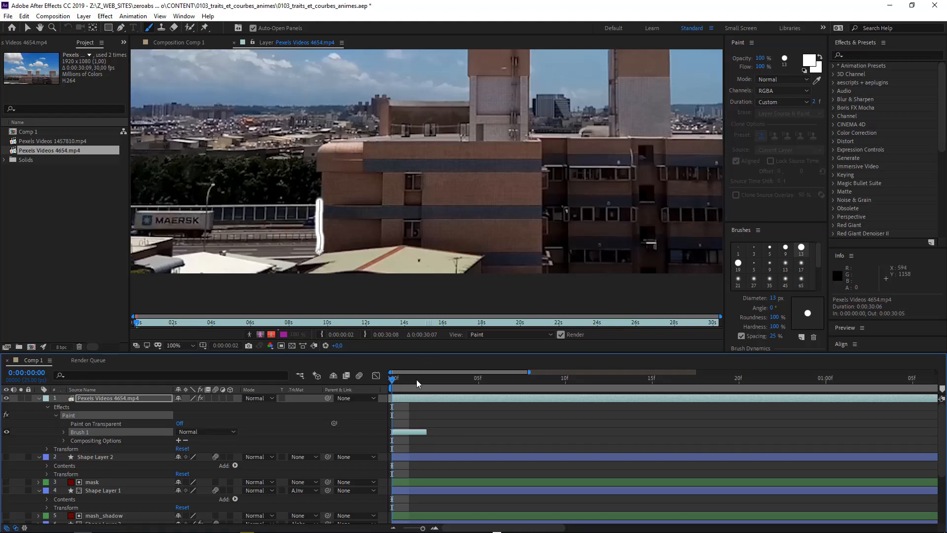
{"action": "left_click_drag", "start_coordinate": [416, 380], "coordinate": [426, 381]}
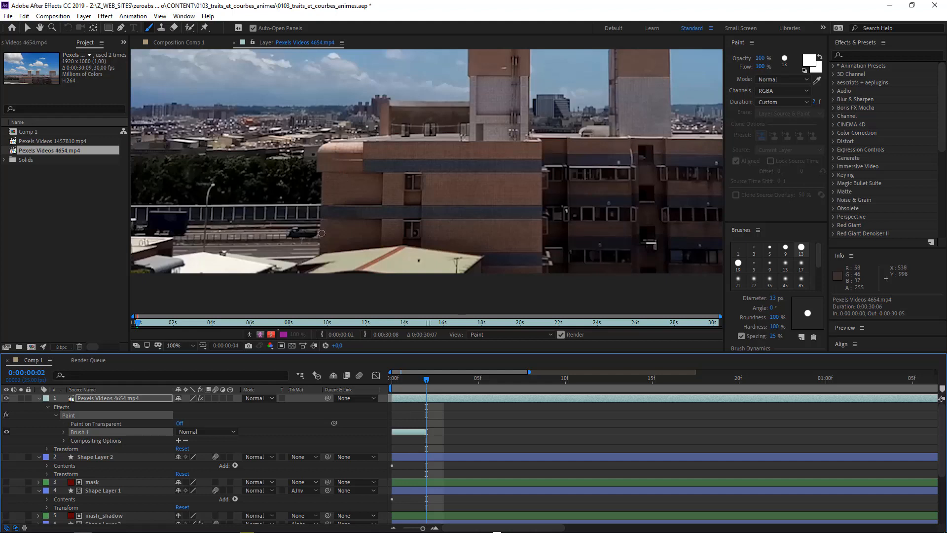
Try painting the next vertical stroke with Brush 1 still selected, then undo it.
{"action": "left_click_drag", "start_coordinate": [322, 232], "coordinate": [321, 180]}
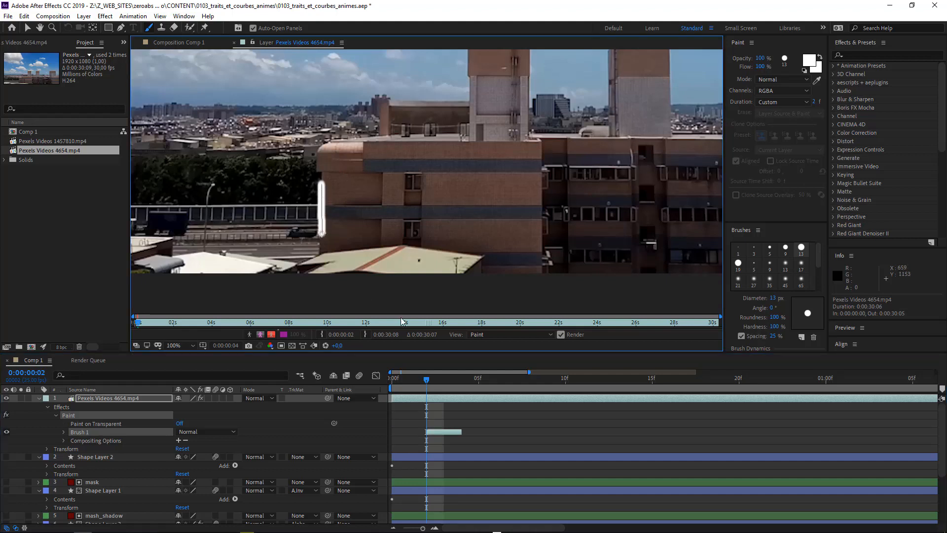
{"action": "left_click", "coordinate": [454, 381]}
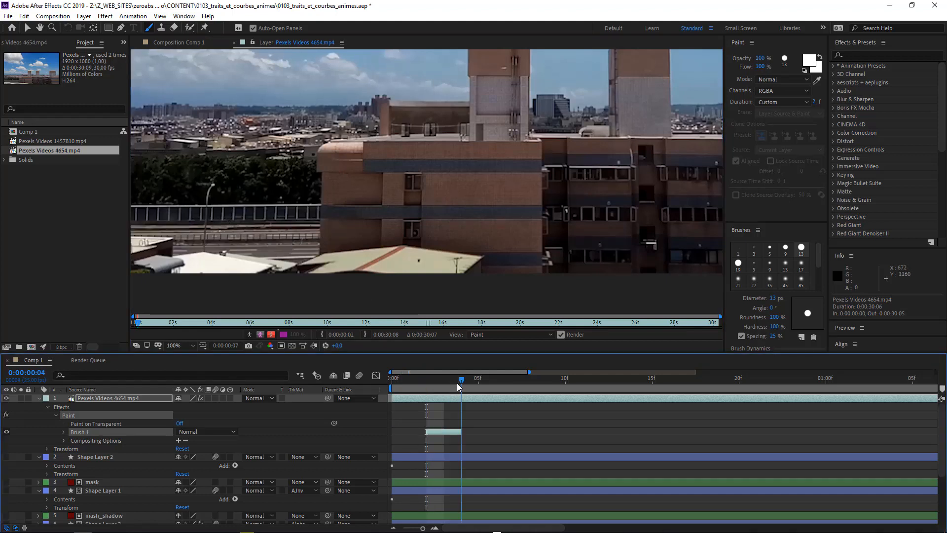
{"action": "left_click", "coordinate": [63, 432]}
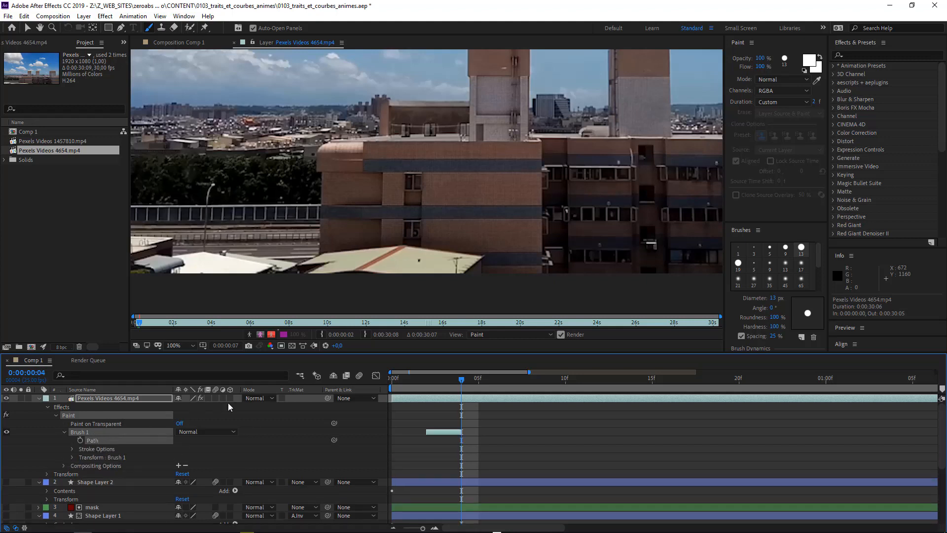
{"action": "key", "text": "ctrl+z"}
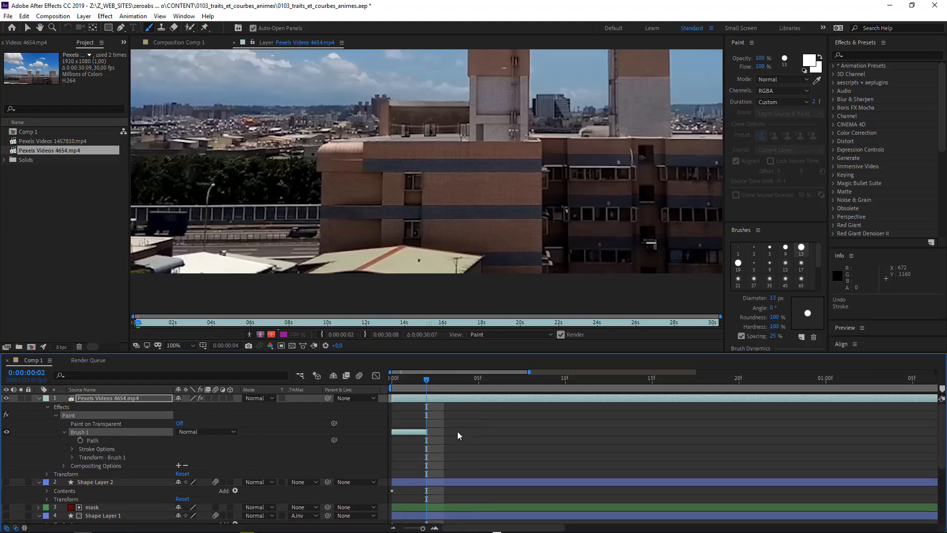
Select the topmost Pexels Videos 4654.mp4 layer instead of Brush 1 and paint a second vertical stroke up the wall edge at frame 2.
{"action": "left_click", "coordinate": [437, 414]}
{"action": "left_click", "coordinate": [418, 397]}
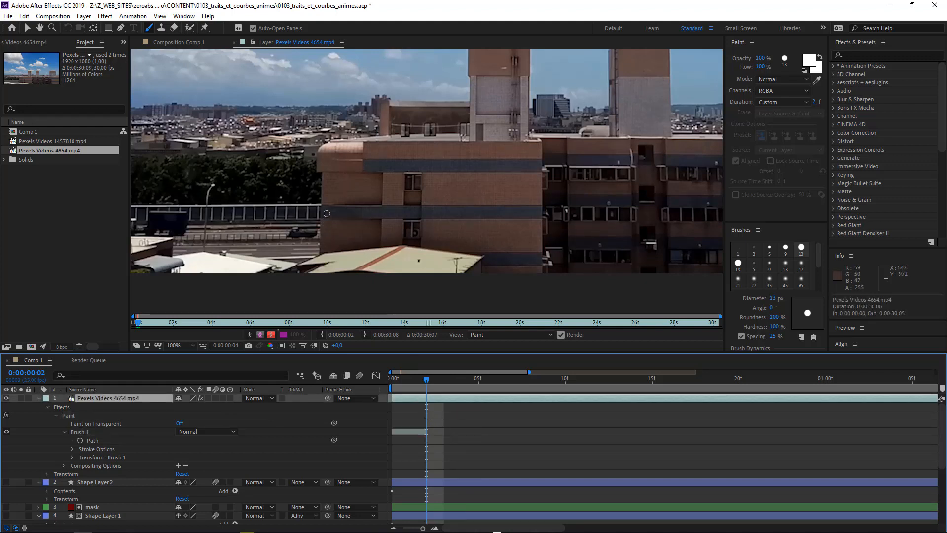
{"action": "left_click_drag", "start_coordinate": [323, 223], "coordinate": [322, 187]}
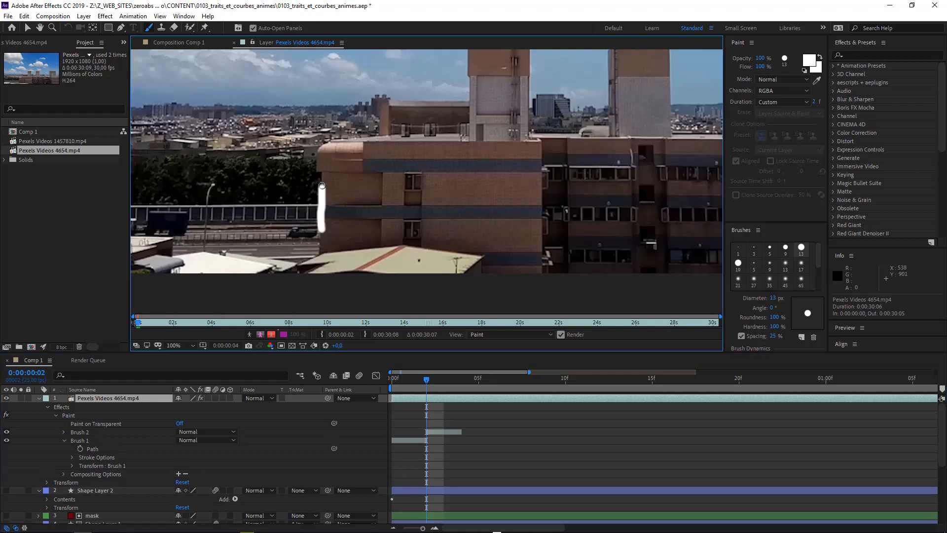
Select the Brush 2 stroke, then clear it by selecting the Pexels Videos 4654.mp4 layer itself.
{"action": "left_click", "coordinate": [78, 432]}
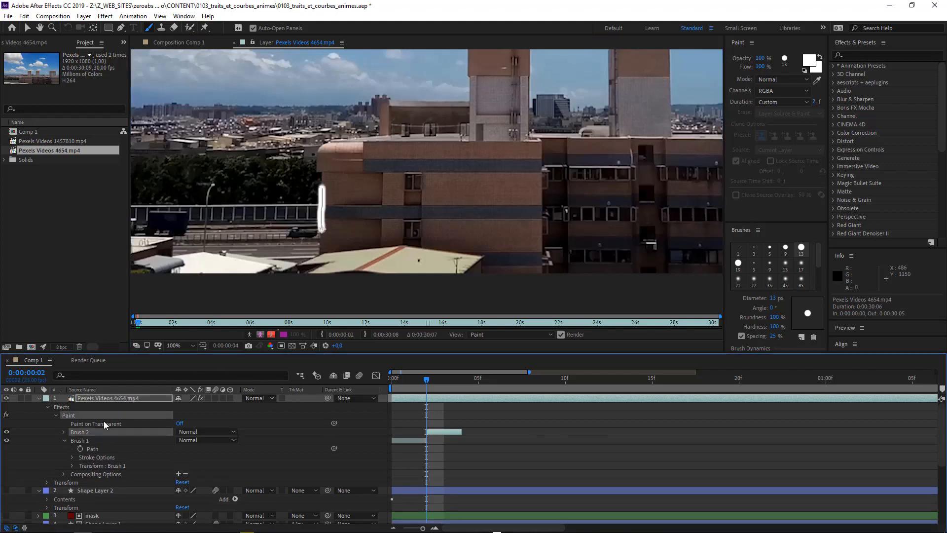
{"action": "left_click", "coordinate": [97, 409]}
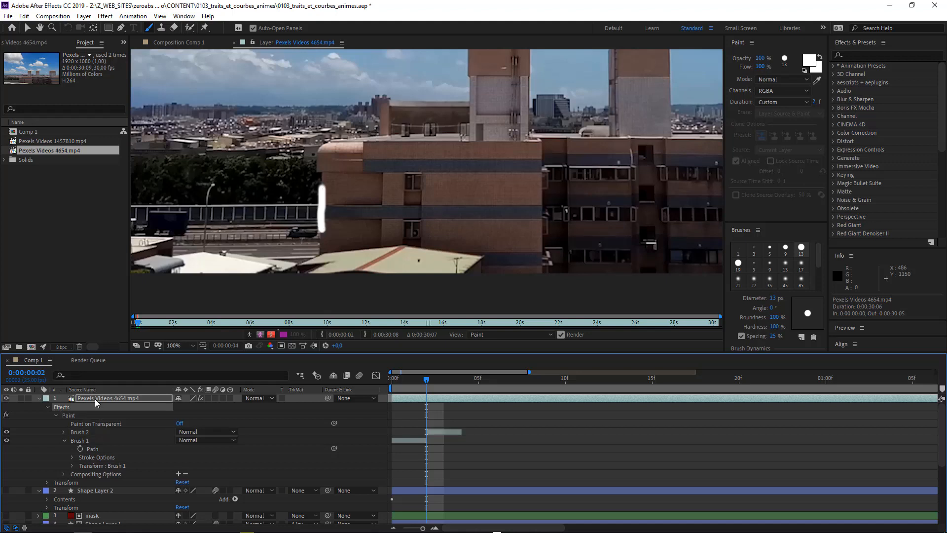
{"action": "left_click", "coordinate": [103, 397]}
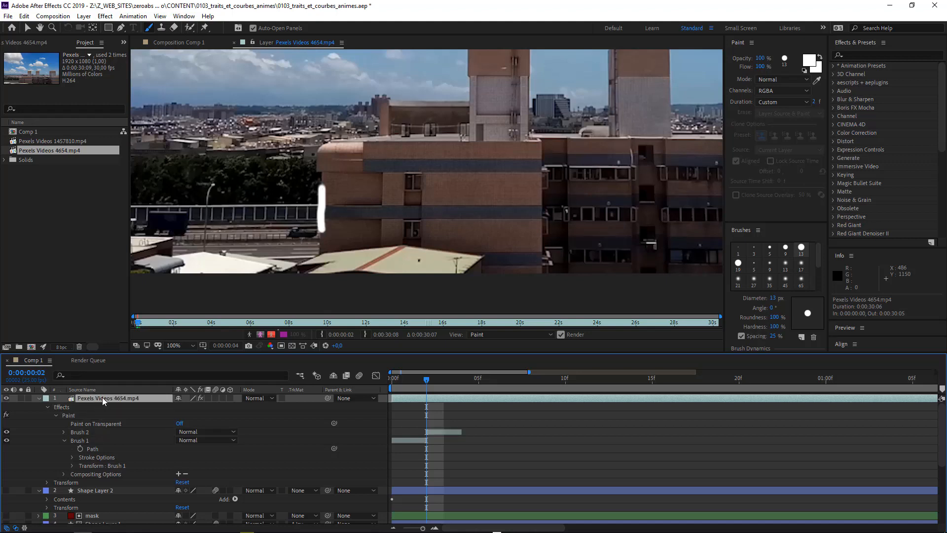
Paint a short stroke at each of frames 4, 6 and 8, continuing up the wall edge and around the rounded roof corner.
{"action": "left_click", "coordinate": [457, 378]}
{"action": "mouse_move", "coordinate": [323, 205]}
{"action": "left_mouse_down"}
{"action": "mouse_move", "coordinate": [324, 171]}
{"action": "mouse_move", "coordinate": [315, 169]}
{"action": "left_mouse_up"}
{"action": "left_click", "coordinate": [490, 381]}
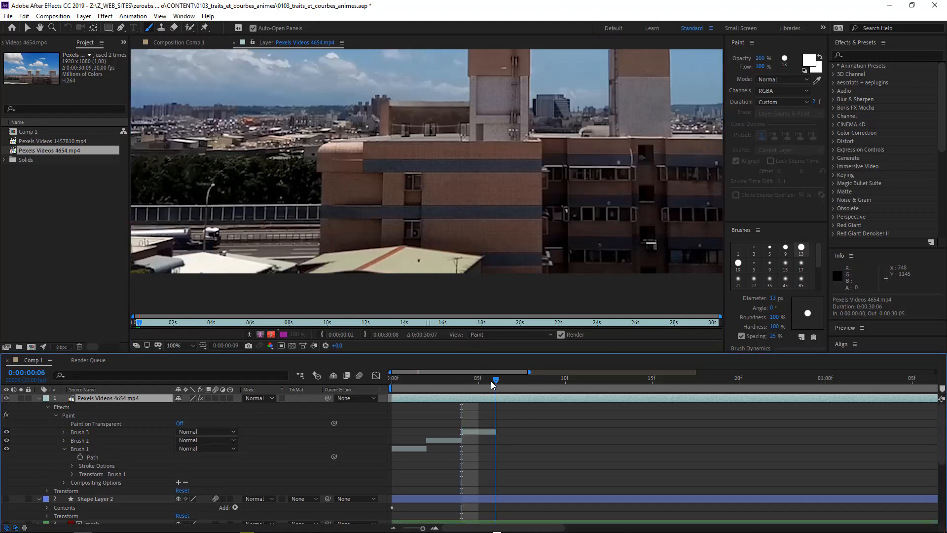
{"action": "mouse_move", "coordinate": [321, 176]}
{"action": "left_mouse_down"}
{"action": "mouse_move", "coordinate": [319, 146]}
{"action": "mouse_move", "coordinate": [318, 154]}
{"action": "mouse_move", "coordinate": [343, 139]}
{"action": "left_mouse_up"}
{"action": "left_click", "coordinate": [532, 380]}
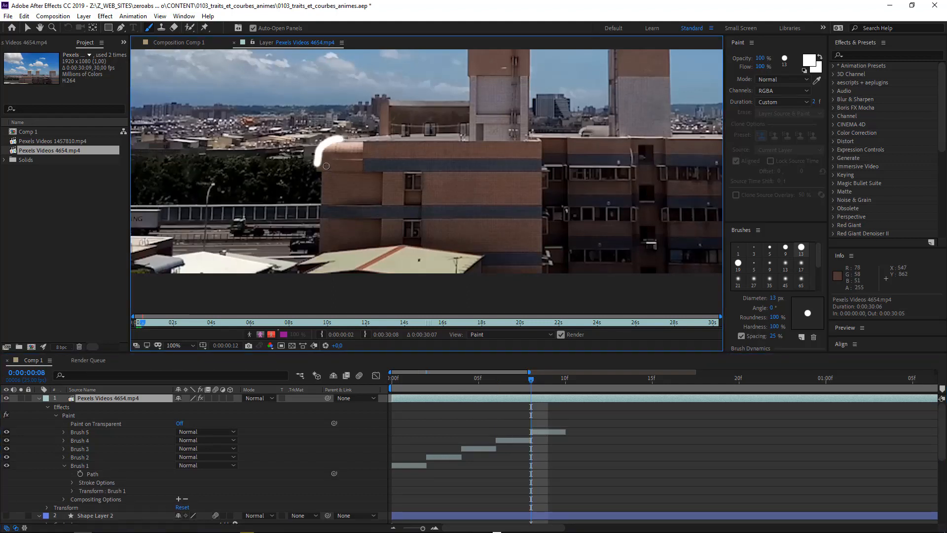
Advance two frames at a time from frame 10, painting a short stroke along the roof edge at each stop.
{"action": "key", "text": "Page_Down"}
{"action": "key", "text": "Page_Down"}
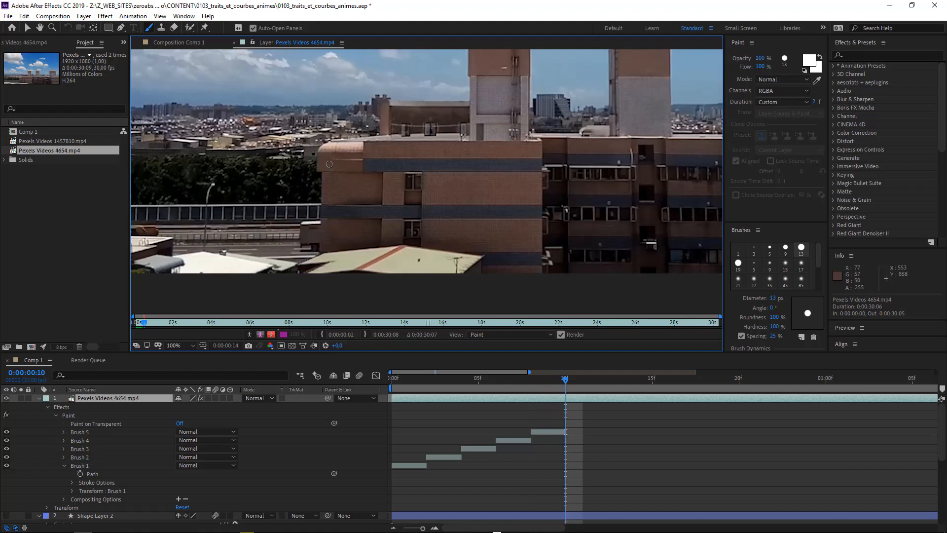
{"action": "left_click_drag", "start_coordinate": [324, 146], "coordinate": [447, 143]}
{"action": "key", "text": "Page_Down"}
{"action": "key", "text": "Page_Down"}
{"action": "left_click", "coordinate": [388, 141]}
{"action": "key", "text": "Page_Down"}
{"action": "key", "text": "Page_Down"}
{"action": "key", "text": "Page_Down"}
{"action": "key", "text": "Page_Down"}
{"action": "key", "text": "Page_Down"}
{"action": "key", "text": "Page_Down"}
{"action": "key", "text": "Page_Down"}
{"action": "key", "text": "Page_Down"}
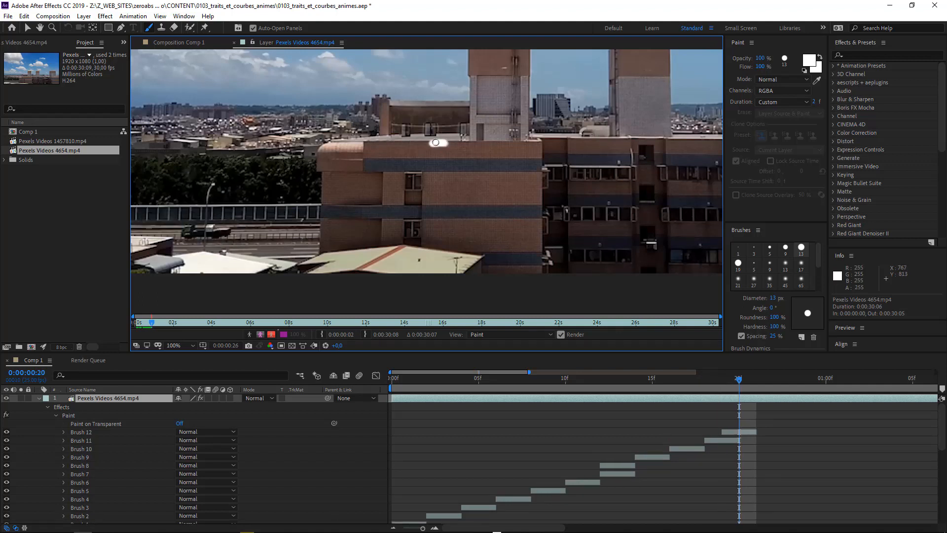
Undo the last stroke and delete the duplicate Brush 8 stroke that overlaps Brush 7.
{"action": "key", "text": "ctrl+z"}
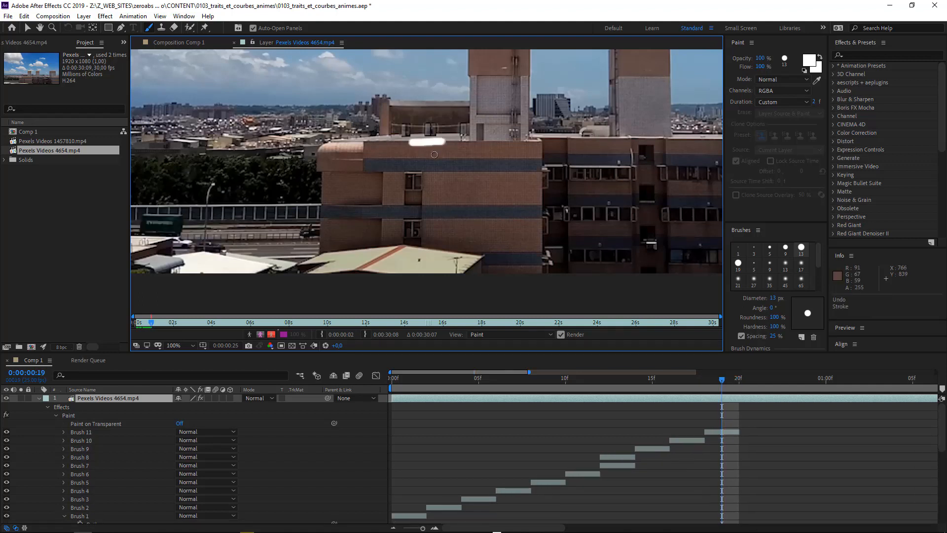
{"action": "left_click", "coordinate": [620, 457]}
{"action": "key", "text": "Delete"}
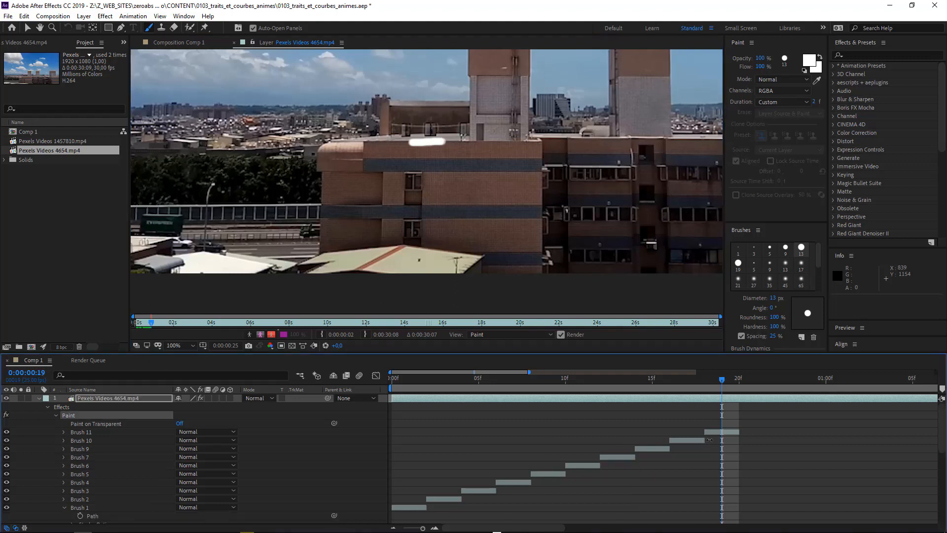
With Brush 11 selected, paint successive strokes from frame 20 along the roof edge and up the first tower's side.
{"action": "left_click", "coordinate": [717, 433]}
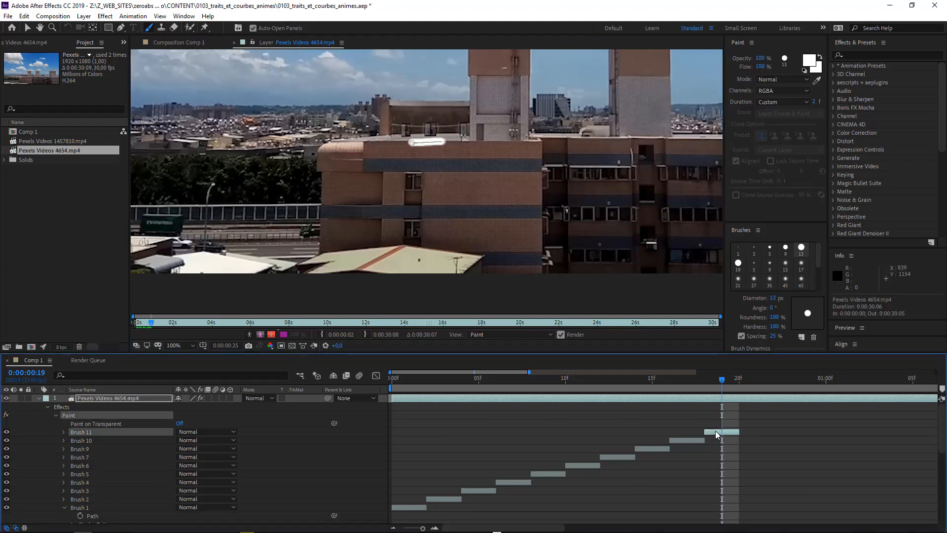
{"action": "left_click", "coordinate": [735, 380]}
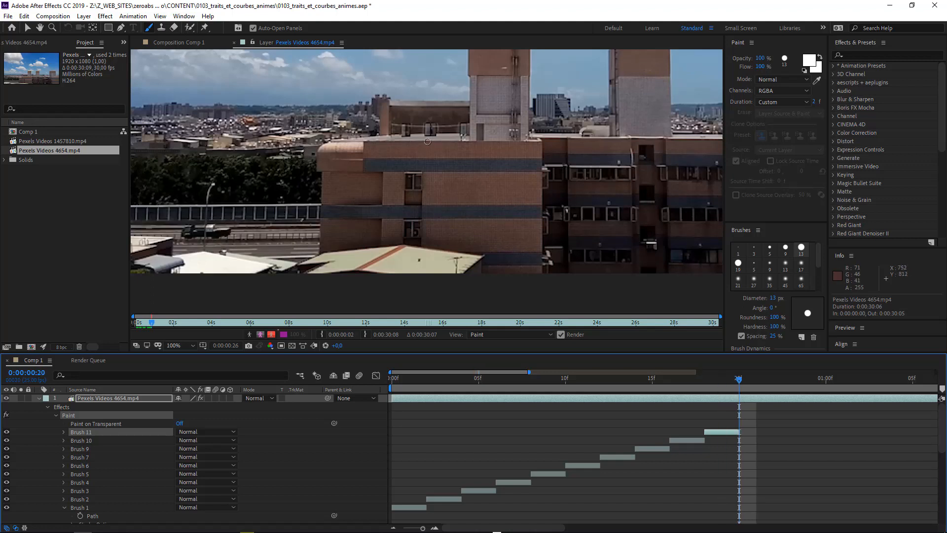
{"action": "mouse_move", "coordinate": [427, 141]}
{"action": "left_mouse_down"}
{"action": "mouse_move", "coordinate": [472, 142]}
{"action": "mouse_move", "coordinate": [468, 83]}
{"action": "left_mouse_up"}
{"action": "key", "text": "Page_Down"}
{"action": "key", "text": "Page_Down"}
{"action": "key", "text": "Page_Down"}
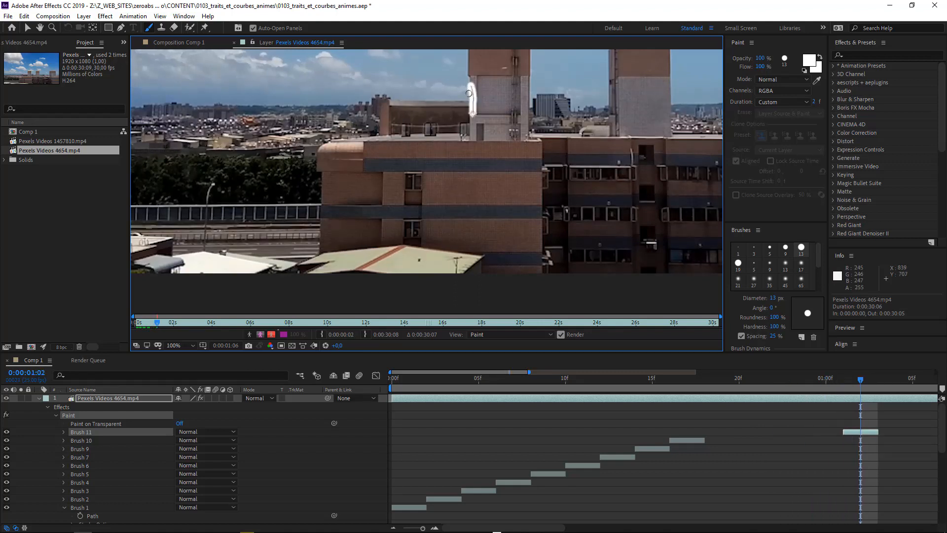
{"action": "key", "text": "Page_Down"}
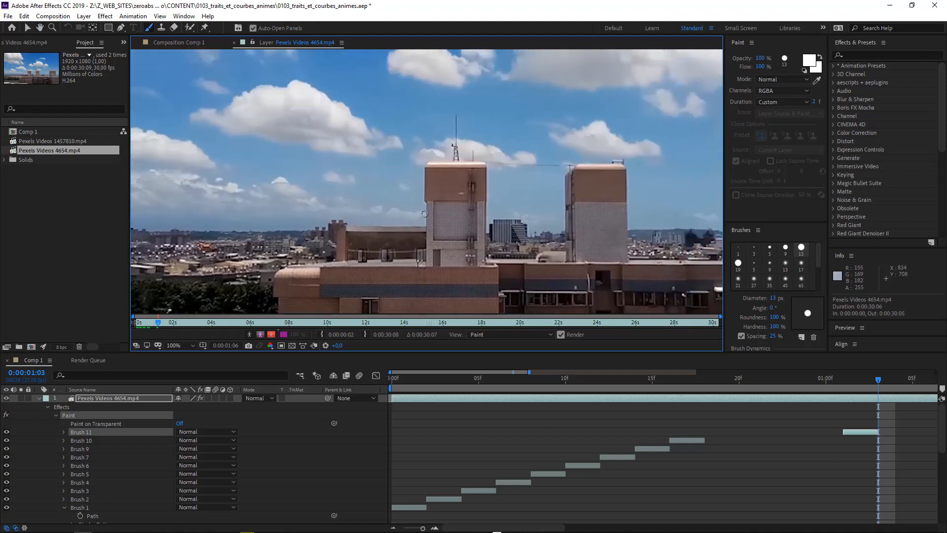
Continue from 0:00:01:03, advancing two frames per stroke and painting up the first tower's side and across its top.
{"action": "mouse_move", "coordinate": [426, 216]}
{"action": "left_mouse_down"}
{"action": "mouse_move", "coordinate": [427, 165]}
{"action": "mouse_move", "coordinate": [458, 164]}
{"action": "left_mouse_up"}
{"action": "key", "text": "Page_Down"}
{"action": "key", "text": "Page_Down"}
{"action": "key", "text": "Page_Down"}
{"action": "key", "text": "Page_Down"}
{"action": "key", "text": "Page_Down"}
{"action": "key", "text": "Page_Down"}
{"action": "key", "text": "Page_Down"}
{"action": "key", "text": "Page_Down"}
{"action": "key", "text": "Page_Down"}
{"action": "key", "text": "Page_Down"}
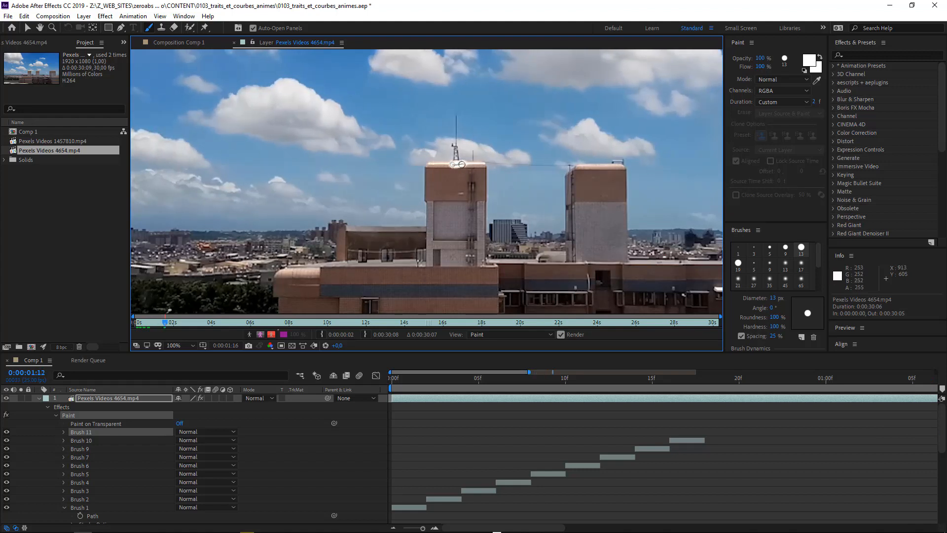
{"action": "key", "text": "Page_Down"}
{"action": "key", "text": "Page_Down"}
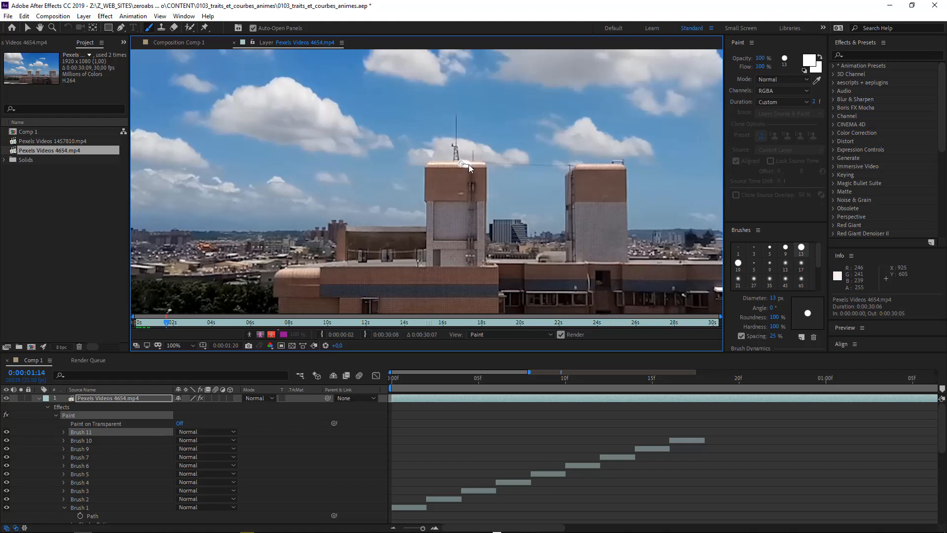
Paint successive strokes from 0:00:01:14 across the first tower's top and down its far side to the roof, two frames apart.
{"action": "mouse_move", "coordinate": [469, 164]}
{"action": "left_mouse_down"}
{"action": "mouse_move", "coordinate": [485, 169]}
{"action": "mouse_move", "coordinate": [484, 245]}
{"action": "mouse_move", "coordinate": [499, 265]}
{"action": "left_mouse_up"}
{"action": "key", "text": "Page_Down"}
{"action": "key", "text": "Page_Down"}
{"action": "key", "text": "Page_Down"}
{"action": "key", "text": "Page_Down"}
{"action": "key", "text": "Page_Down"}
{"action": "key", "text": "Page_Down"}
{"action": "key", "text": "Page_Down"}
{"action": "key", "text": "Page_Down"}
{"action": "key", "text": "Page_Down"}
{"action": "key", "text": "Page_Down"}
{"action": "key", "text": "Page_Down"}
{"action": "key", "text": "Page_Down"}
{"action": "key", "text": "Page_Down"}
{"action": "key", "text": "Page_Down"}
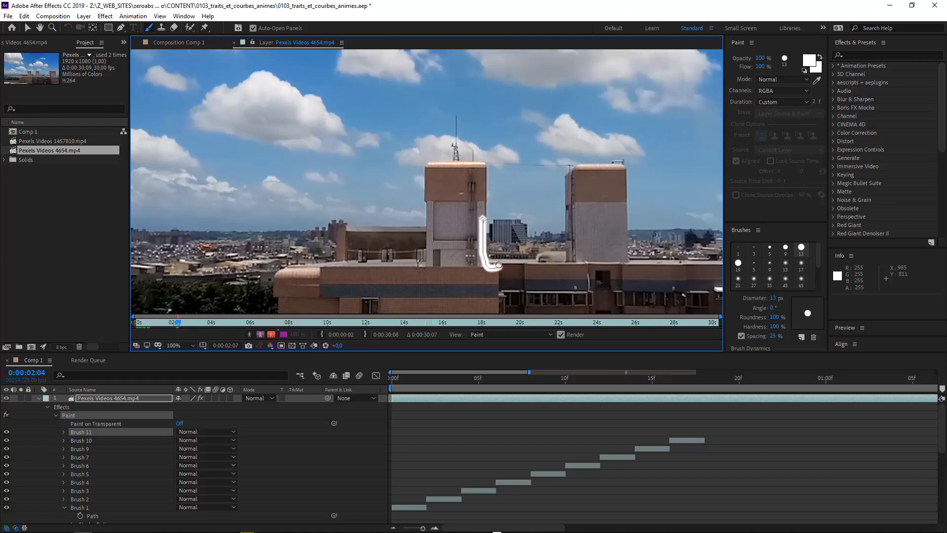
Paint successive strokes from 0:00:02:06 along the roof to the second tower and up its side, two frames apart.
{"action": "key", "text": "Page_Down"}
{"action": "key", "text": "Page_Down"}
{"action": "mouse_move", "coordinate": [485, 228]}
{"action": "left_mouse_down"}
{"action": "mouse_move", "coordinate": [500, 267]}
{"action": "mouse_move", "coordinate": [486, 254]}
{"action": "mouse_move", "coordinate": [522, 266]}
{"action": "mouse_move", "coordinate": [574, 259]}
{"action": "mouse_move", "coordinate": [570, 193]}
{"action": "left_mouse_up"}
{"action": "key", "text": "Page_Down"}
{"action": "key", "text": "Page_Down"}
{"action": "key", "text": "Page_Down"}
{"action": "key", "text": "Page_Down"}
{"action": "key", "text": "Page_Down"}
{"action": "key", "text": "Page_Down"}
{"action": "key", "text": "Page_Down"}
{"action": "key", "text": "Page_Down"}
{"action": "key", "text": "Page_Down"}
{"action": "key", "text": "Page_Down"}
{"action": "key", "text": "Page_Down"}
{"action": "key", "text": "Page_Down"}
Preview the painted animation and scrub back to frame 16 to check which strokes show.
{"action": "key", "text": "space"}
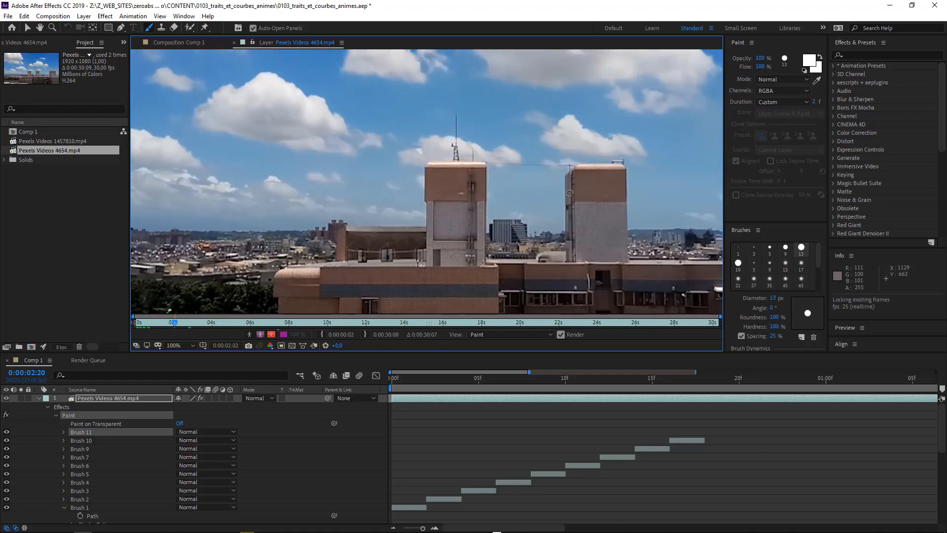
{"action": "key", "text": "space"}
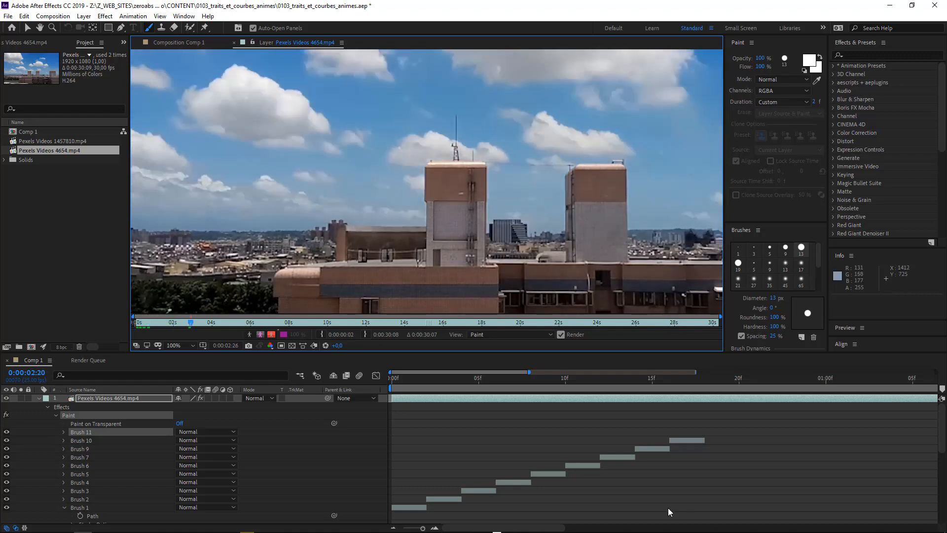
{"action": "left_click_drag", "start_coordinate": [534, 385], "coordinate": [704, 378]}
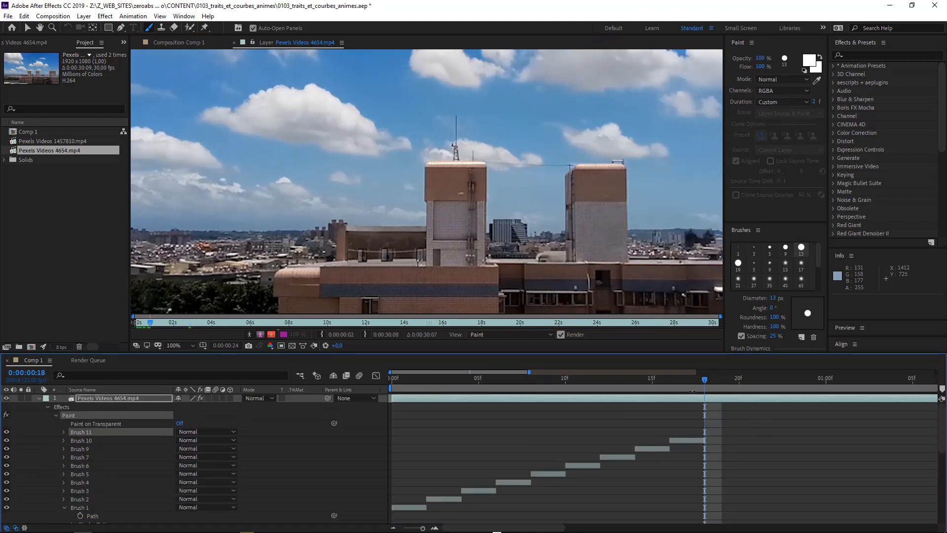
{"action": "left_click_drag", "start_coordinate": [692, 379], "coordinate": [675, 378]}
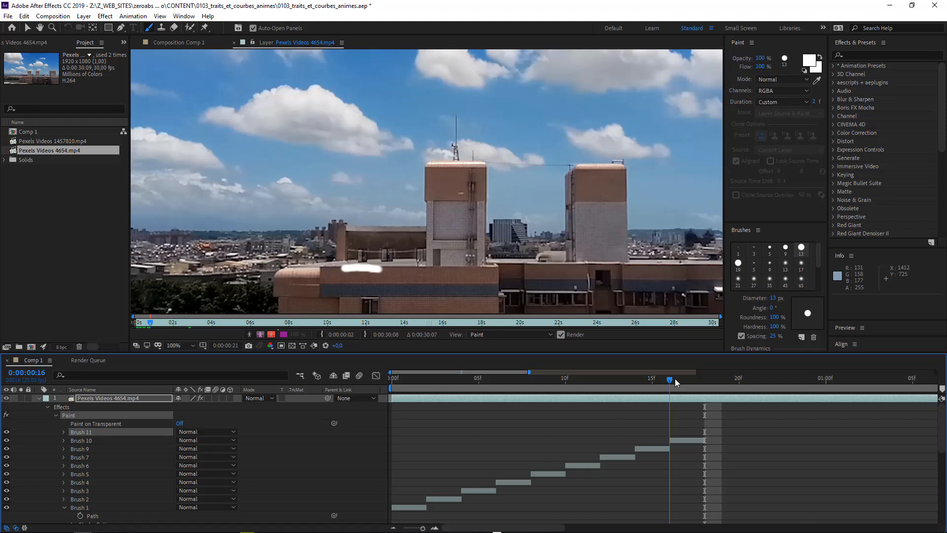
Paint a stroke along the roof toward the first tower at 0:00:00:18.
{"action": "left_click", "coordinate": [39, 398]}
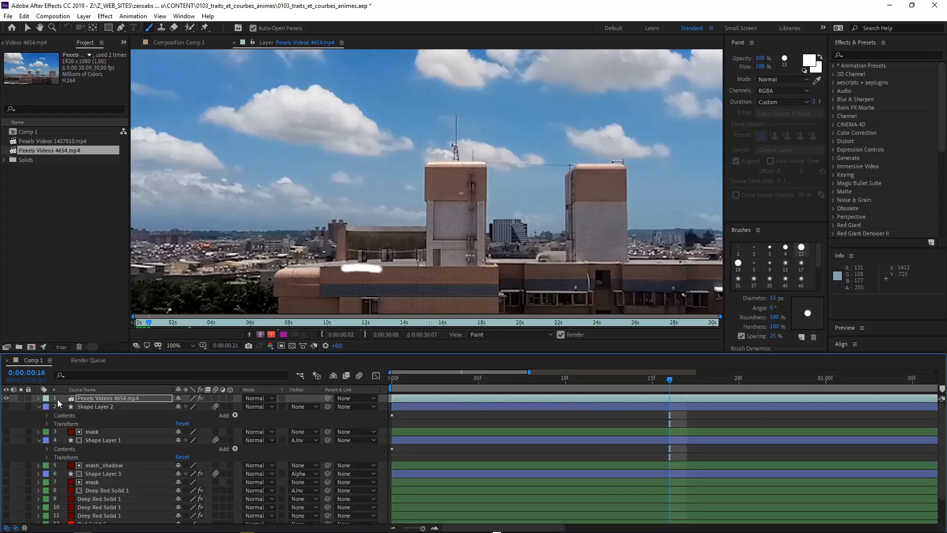
{"action": "left_click", "coordinate": [39, 399]}
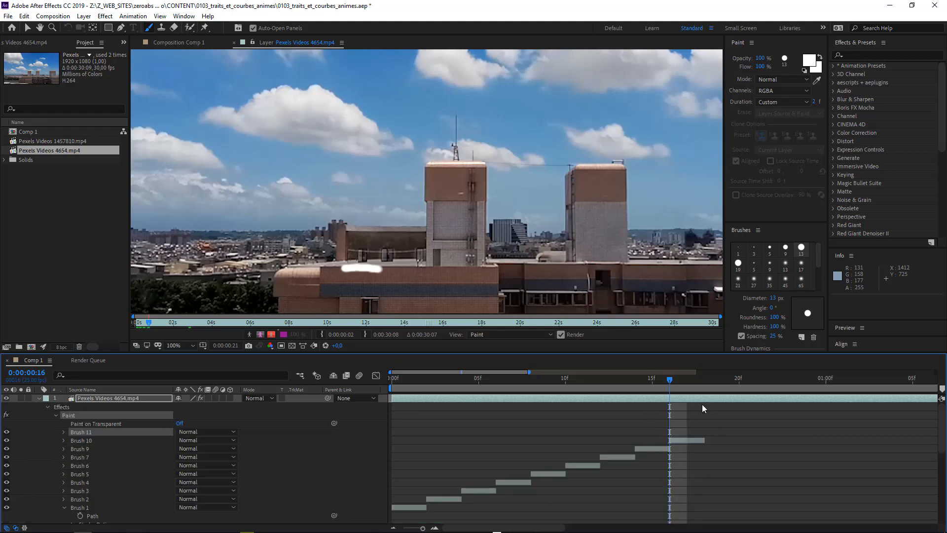
{"action": "left_click", "coordinate": [697, 380]}
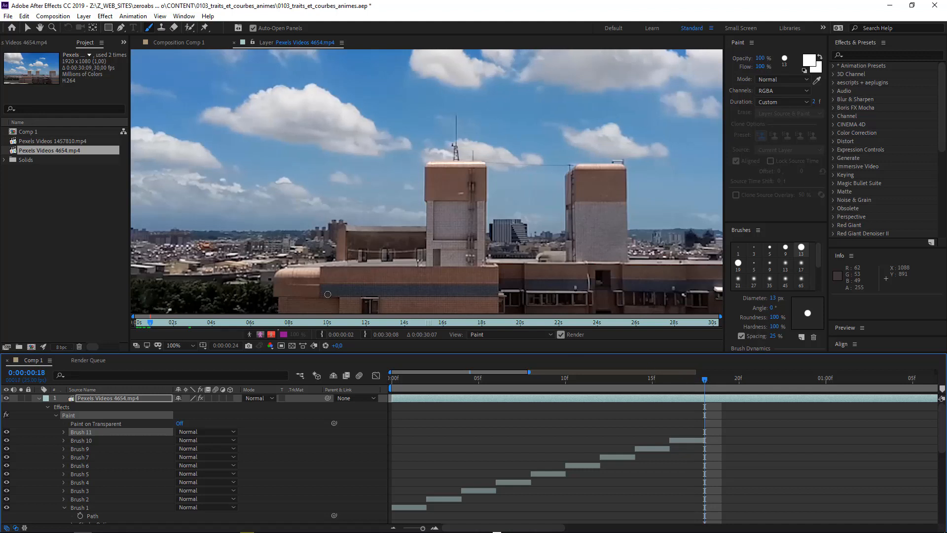
{"action": "left_click_drag", "start_coordinate": [373, 268], "coordinate": [417, 264]}
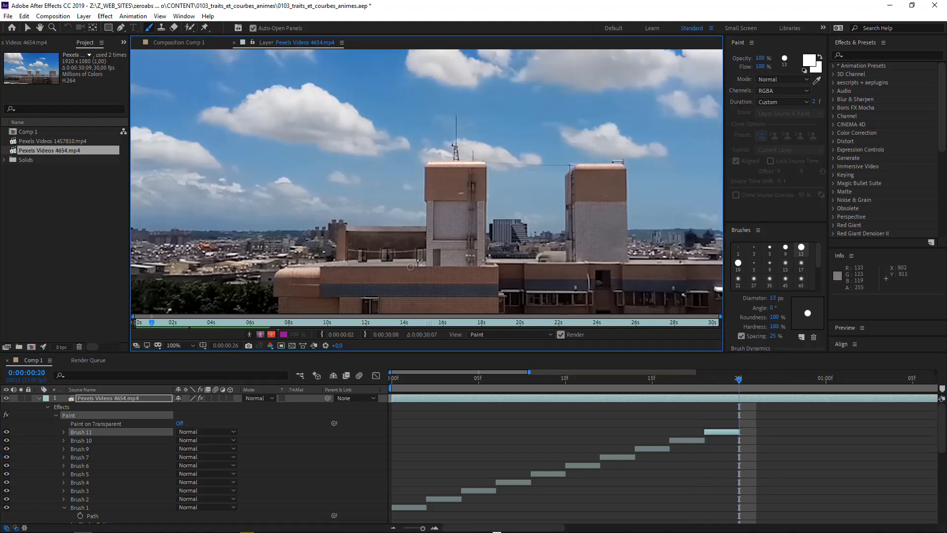
Paint a stroke around the corner between roof and first tower, move Brush 11 to start at 0:00:00:18, and deselect everything.
{"action": "mouse_move", "coordinate": [408, 267]}
{"action": "left_mouse_down"}
{"action": "mouse_move", "coordinate": [428, 265]}
{"action": "mouse_move", "coordinate": [430, 245]}
{"action": "left_mouse_up"}
{"action": "key", "text": "Page_Down"}
{"action": "key", "text": "Page_Down"}
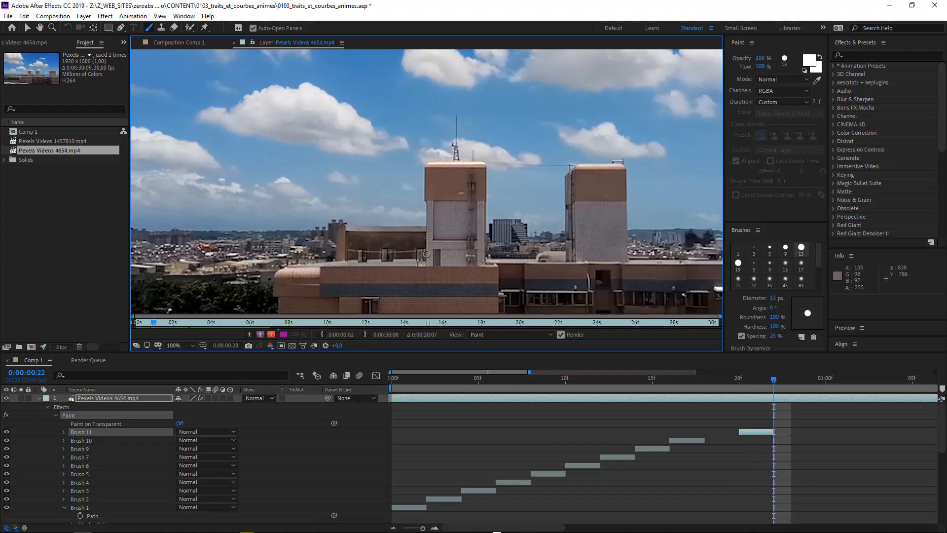
{"action": "key", "text": "Page_Up"}
{"action": "key", "text": "Page_Up"}
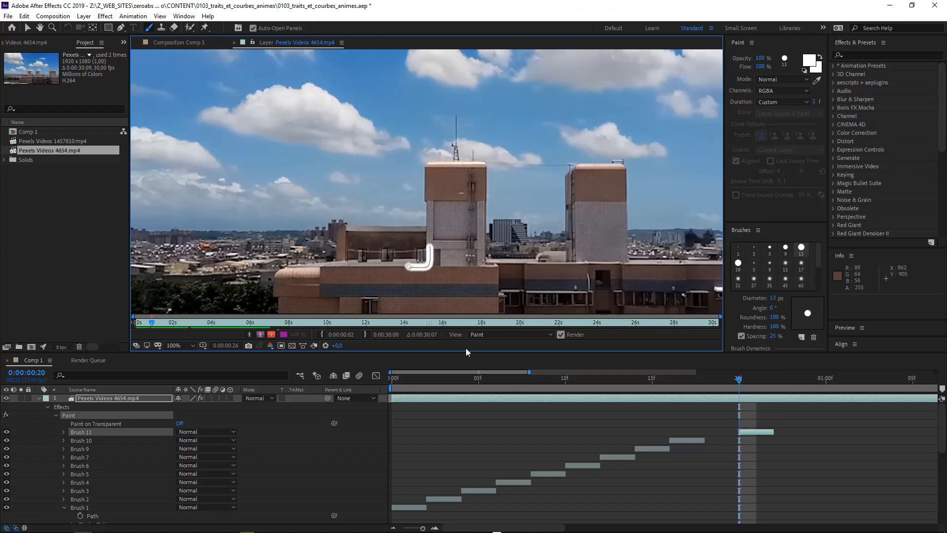
{"action": "left_click", "coordinate": [703, 379]}
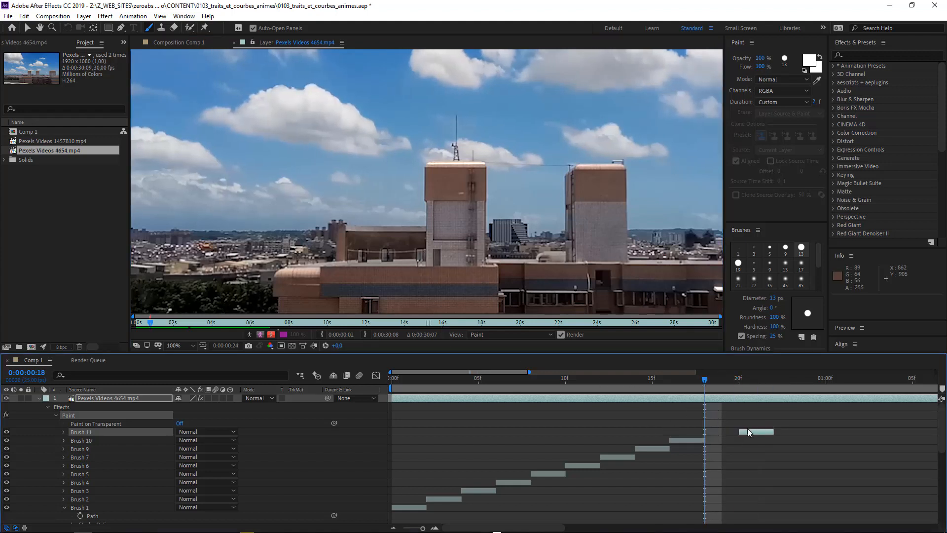
{"action": "left_click_drag", "start_coordinate": [747, 432], "coordinate": [711, 437]}
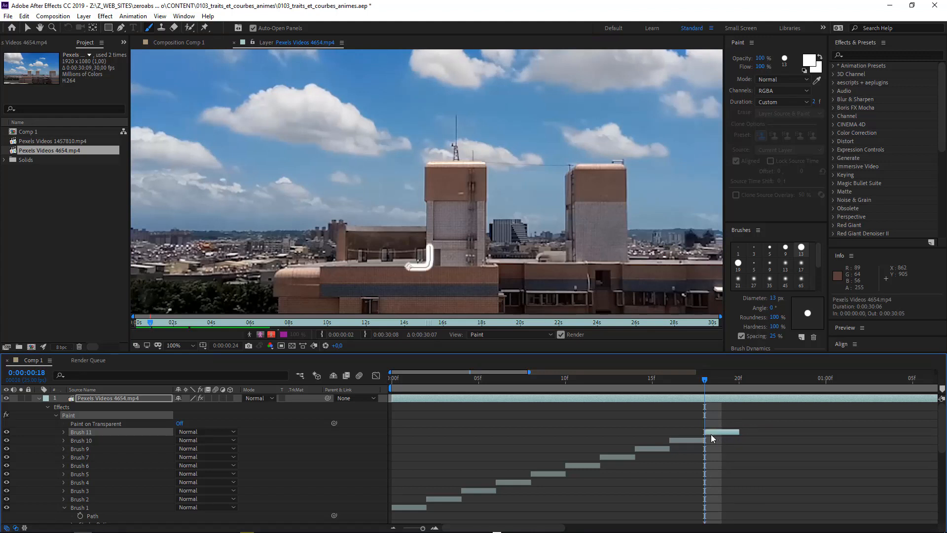
{"action": "left_click", "coordinate": [676, 413]}
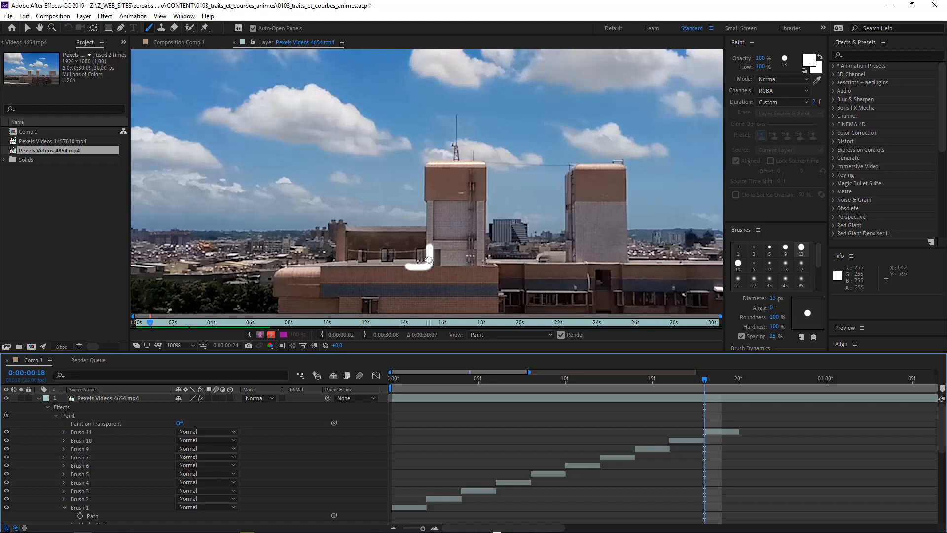
Paint successive strokes two frames apart, over the first tower, along the roof and up the second tower's side, through 0:00:02:06.
{"action": "mouse_move", "coordinate": [429, 260]}
{"action": "left_mouse_down"}
{"action": "mouse_move", "coordinate": [425, 174]}
{"action": "mouse_move", "coordinate": [441, 163]}
{"action": "mouse_move", "coordinate": [430, 168]}
{"action": "mouse_move", "coordinate": [485, 165]}
{"action": "mouse_move", "coordinate": [483, 254]}
{"action": "mouse_move", "coordinate": [506, 267]}
{"action": "mouse_move", "coordinate": [567, 262]}
{"action": "mouse_move", "coordinate": [569, 196]}
{"action": "left_mouse_up"}
{"action": "key", "text": "Page_Down"}
{"action": "key", "text": "Page_Down"}
{"action": "key", "text": "Page_Down"}
{"action": "key", "text": "Page_Down"}
{"action": "key", "text": "Page_Down"}
{"action": "key", "text": "Page_Down"}
{"action": "key", "text": "Page_Down"}
{"action": "key", "text": "Page_Down"}
{"action": "key", "text": "Page_Down"}
{"action": "key", "text": "Page_Down"}
{"action": "key", "text": "Page_Down"}
{"action": "key", "text": "Page_Down"}
{"action": "key", "text": "Page_Down"}
{"action": "key", "text": "Page_Down"}
{"action": "key", "text": "Page_Down"}
{"action": "key", "text": "Page_Down"}
{"action": "key", "text": "Page_Down"}
{"action": "key", "text": "Page_Down"}
{"action": "key", "text": "Page_Down"}
{"action": "key", "text": "Page_Down"}
{"action": "key", "text": "Page_Down"}
{"action": "key", "text": "Page_Down"}
{"action": "key", "text": "Page_Down"}
{"action": "key", "text": "Page_Down"}
{"action": "key", "text": "Page_Down"}
{"action": "key", "text": "Page_Down"}
{"action": "key", "text": "Page_Down"}
{"action": "key", "text": "Page_Down"}
{"action": "key", "text": "Page_Down"}
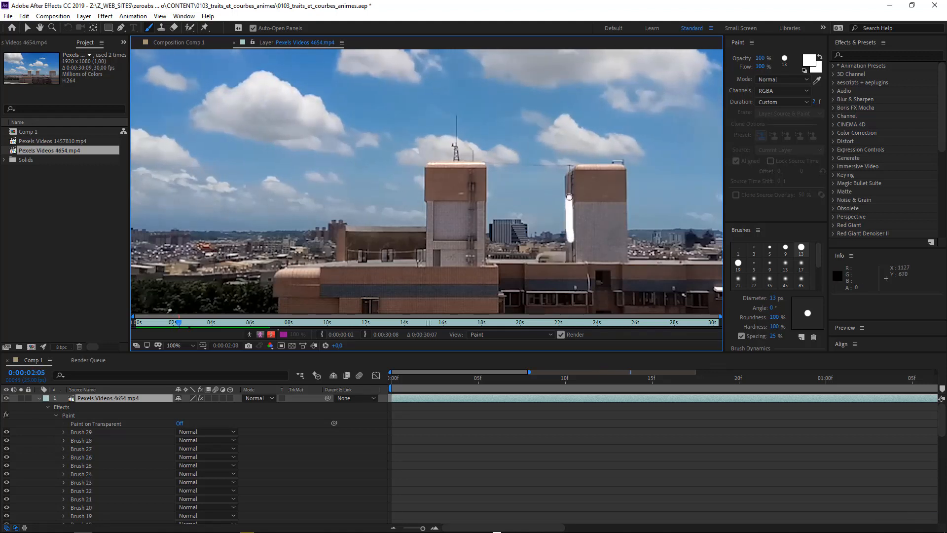
{"action": "key", "text": "Page_Down"}
{"action": "key", "text": "Page_Down"}
Examine the staggered brush durations across the full timeline and scrub the painted animation to 0:00:01:18.
{"action": "scroll", "coordinate": [594, 425], "scroll_direction": "down", "scroll_amount": 5}
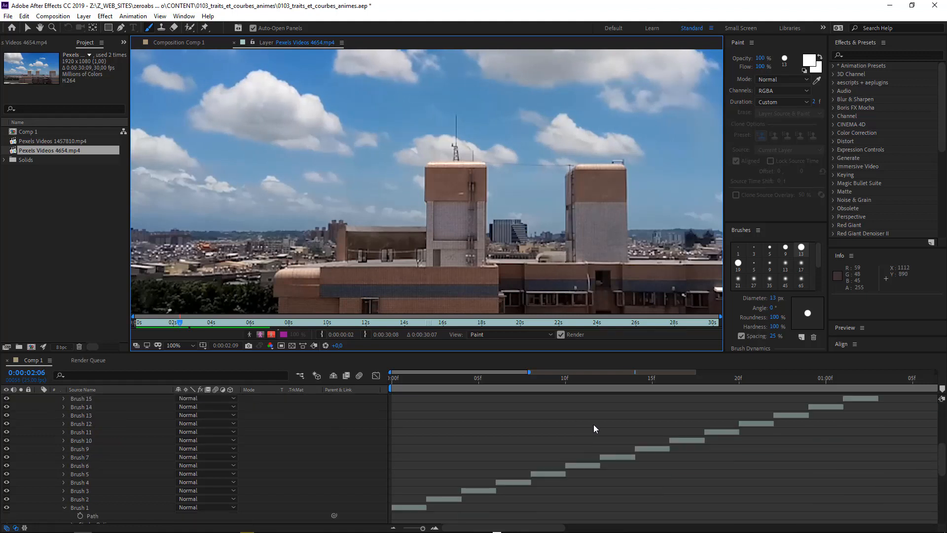
{"action": "scroll", "coordinate": [547, 432], "scroll_direction": "down", "scroll_amount": 1}
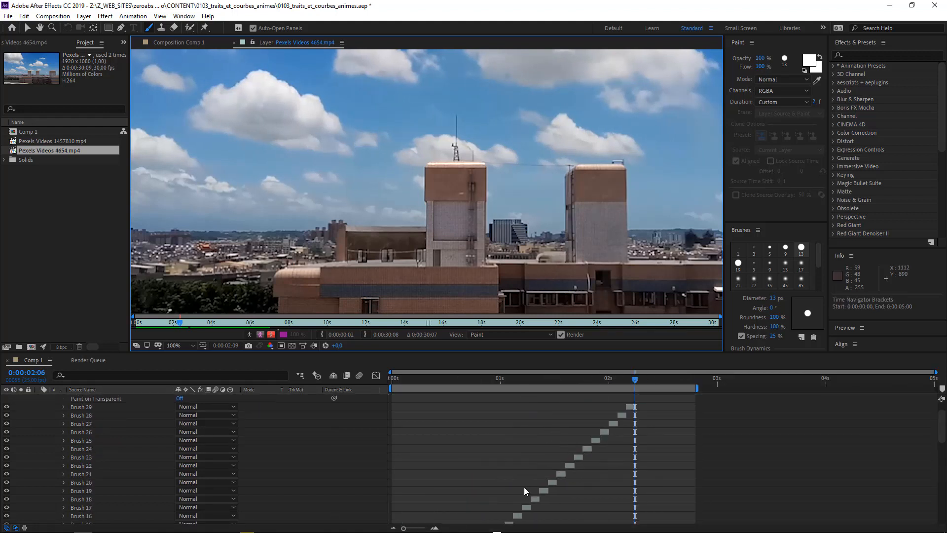
{"action": "scroll", "coordinate": [504, 467], "scroll_direction": "down", "scroll_amount": 2}
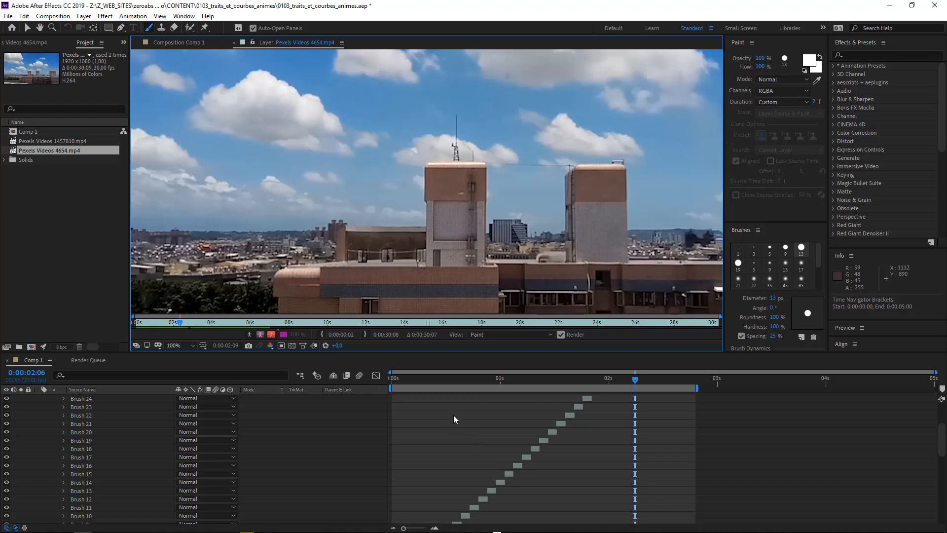
{"action": "key", "text": "space"}
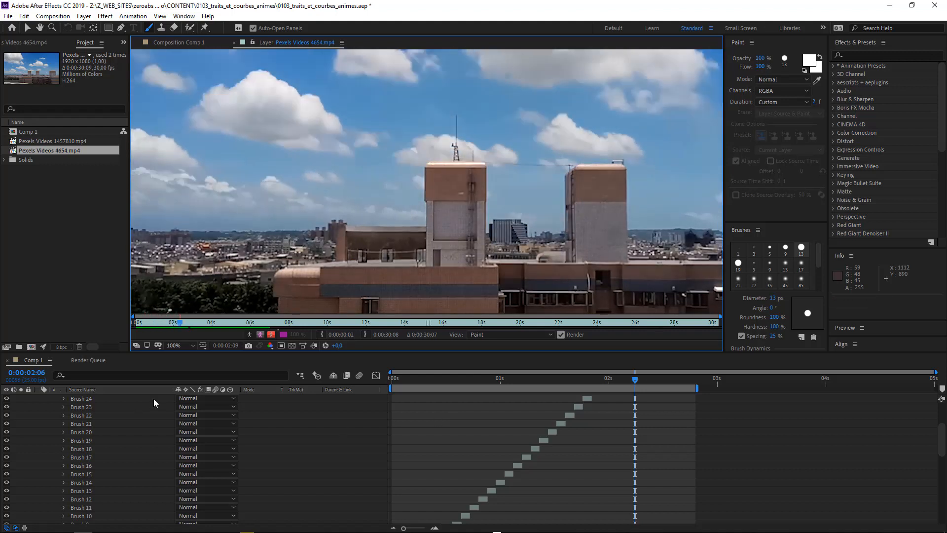
{"action": "mouse_move", "coordinate": [462, 374]}
{"action": "left_mouse_down"}
{"action": "mouse_move", "coordinate": [430, 373]}
{"action": "mouse_move", "coordinate": [535, 378]}
{"action": "mouse_move", "coordinate": [410, 380]}
{"action": "mouse_move", "coordinate": [565, 369]}
{"action": "mouse_move", "coordinate": [404, 366]}
{"action": "mouse_move", "coordinate": [577, 366]}
{"action": "left_mouse_up"}
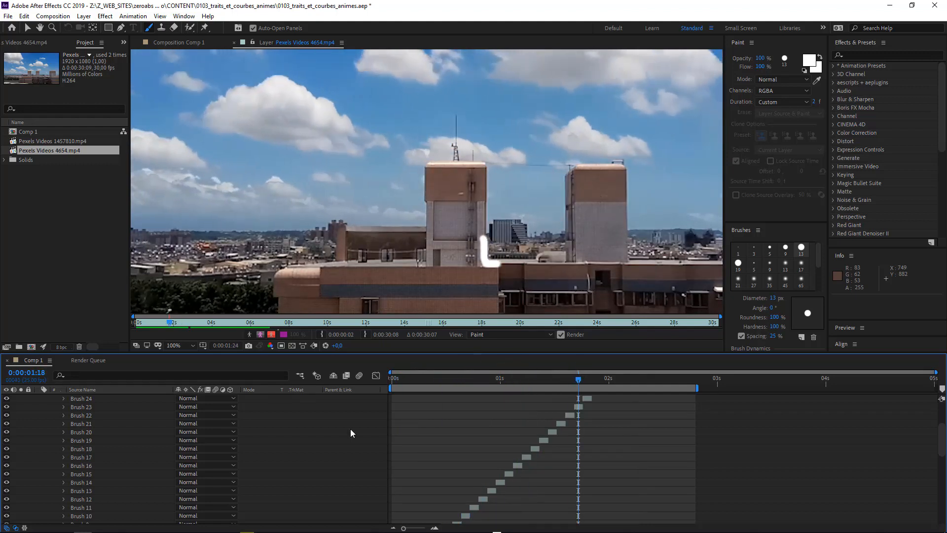
Delete the whole Paint effect from the Pexels Videos 4654.mp4 layer.
{"action": "scroll", "coordinate": [242, 428], "scroll_direction": "up", "scroll_amount": 3}
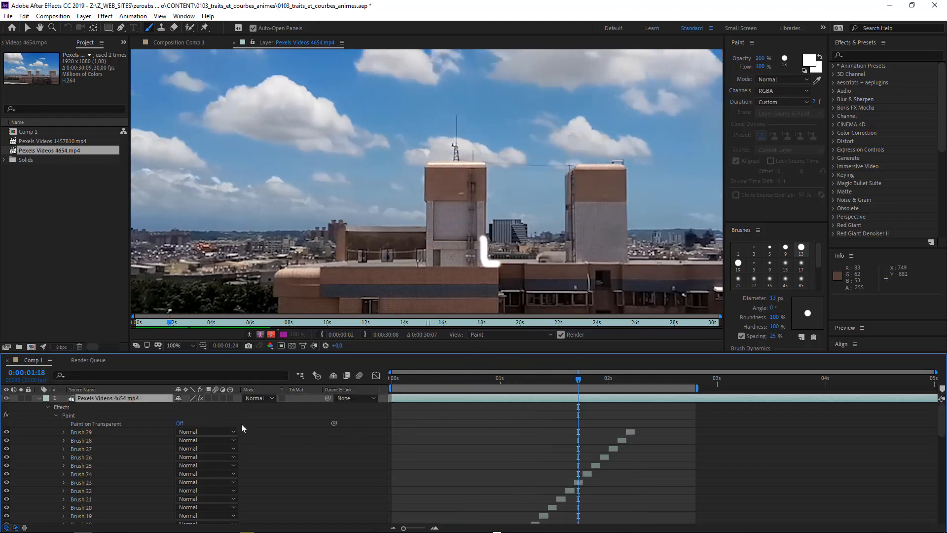
{"action": "left_click", "coordinate": [55, 416]}
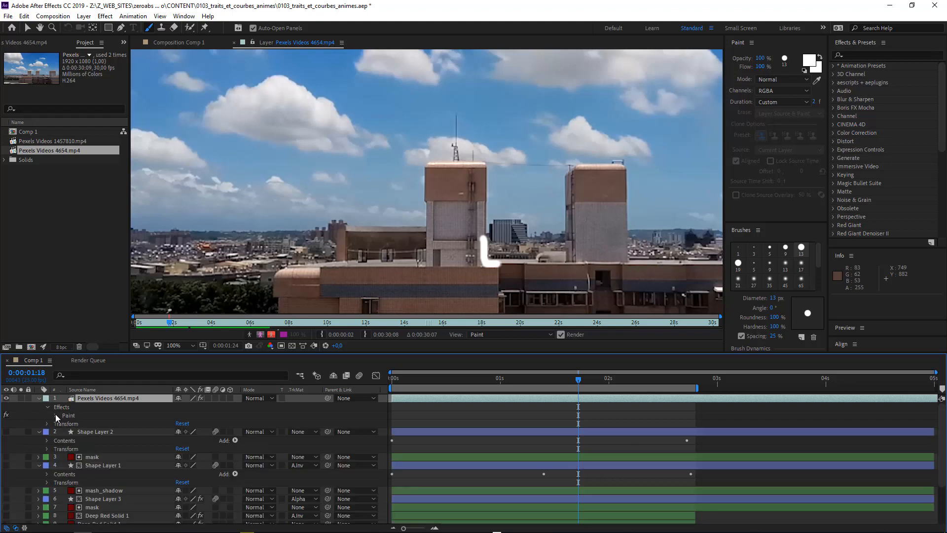
{"action": "left_click", "coordinate": [55, 415]}
{"action": "scroll", "coordinate": [63, 416], "scroll_direction": "down", "scroll_amount": 1}
{"action": "left_click", "coordinate": [71, 401]}
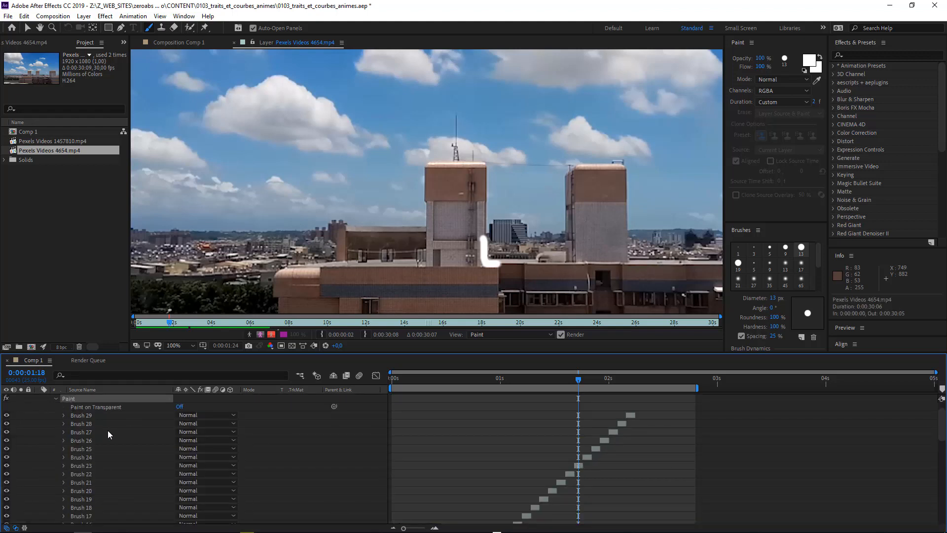
{"action": "key", "text": "Delete"}
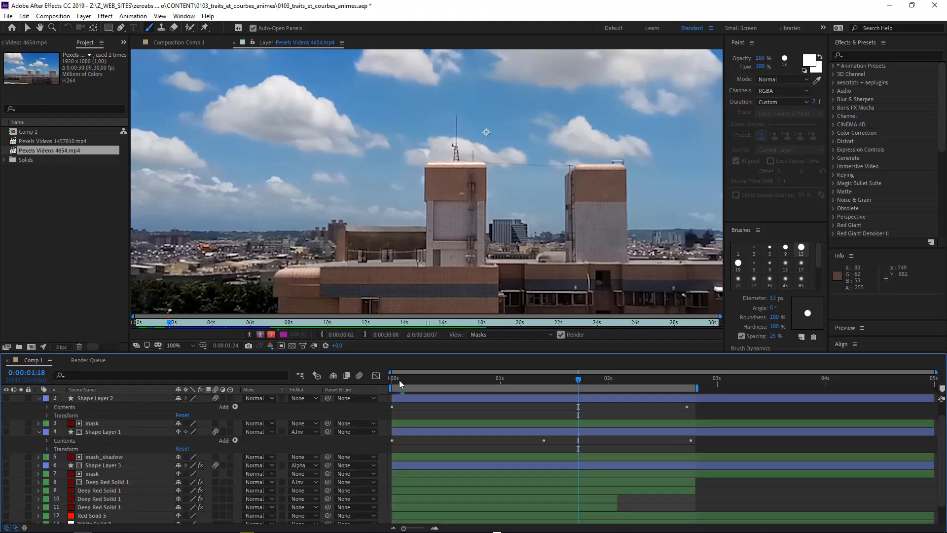
Return to 0:00:00:00 and paint the first Brush stroke up the building's lower outer edge on the Pexels Videos 4654.mp4 layer.
{"action": "left_click_drag", "start_coordinate": [398, 380], "coordinate": [372, 385]}
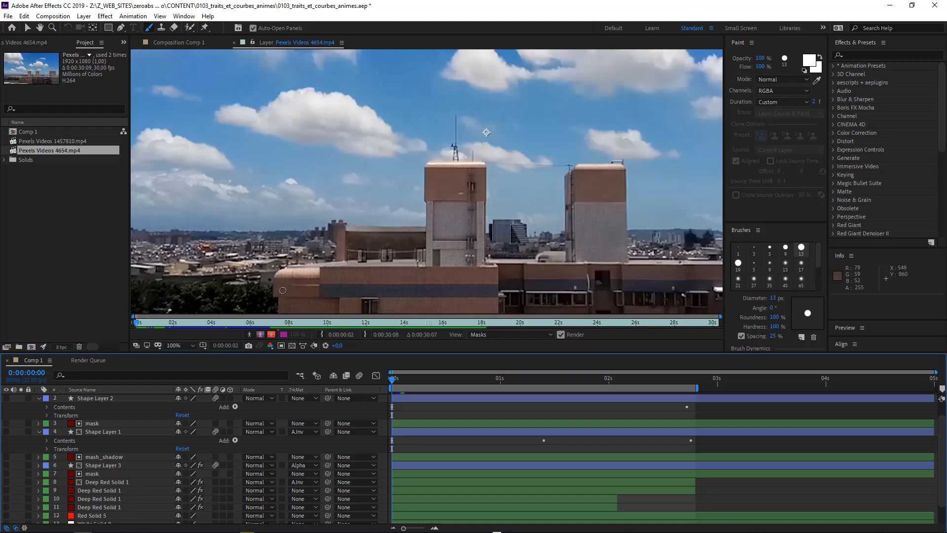
{"action": "key", "text": "h"}
{"action": "left_click_drag", "start_coordinate": [284, 289], "coordinate": [312, 243]}
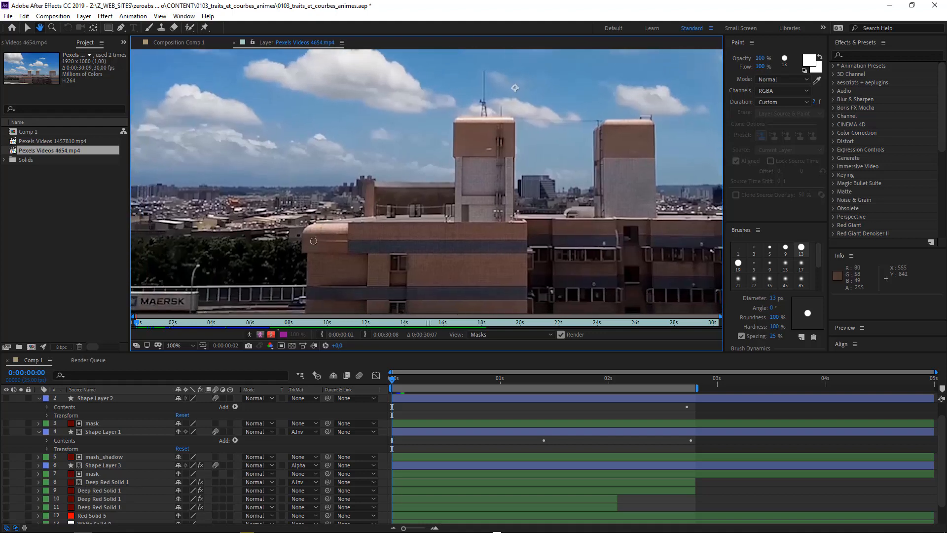
{"action": "key", "text": "ctrl+b"}
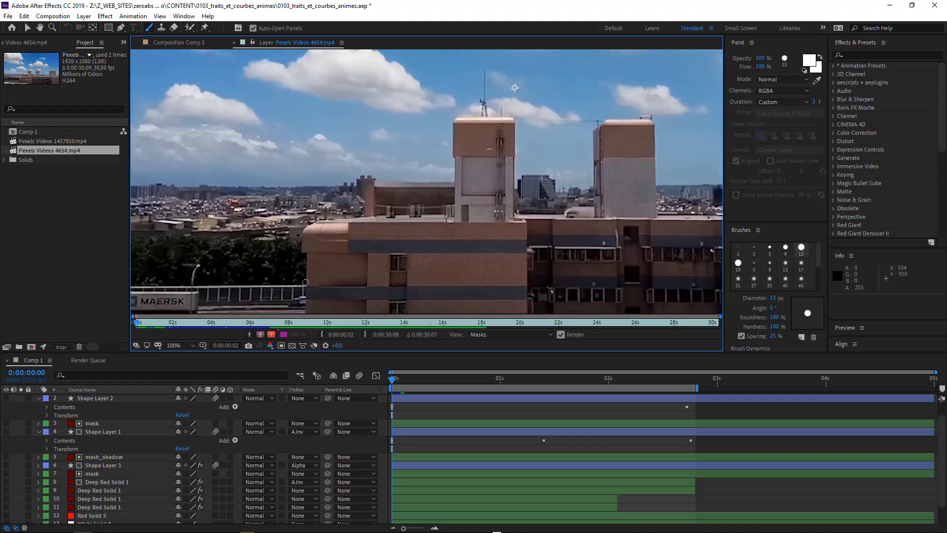
{"action": "left_click_drag", "start_coordinate": [417, 404], "coordinate": [417, 401]}
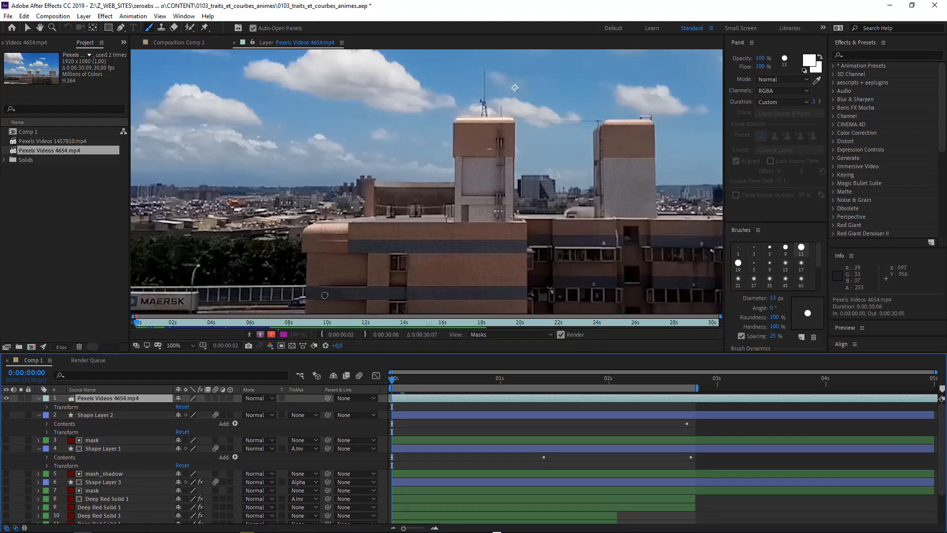
{"action": "left_click_drag", "start_coordinate": [305, 312], "coordinate": [306, 309]}
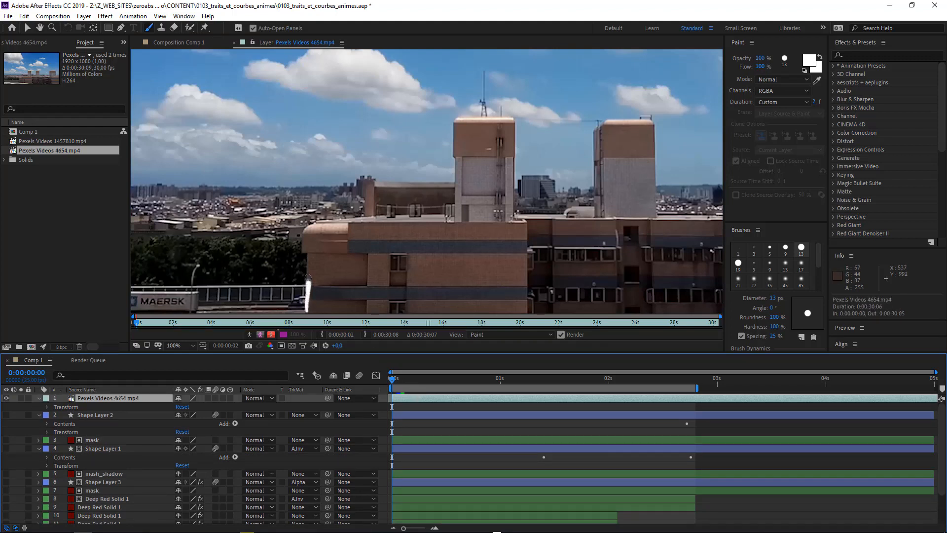
{"action": "left_click_drag", "start_coordinate": [308, 277], "coordinate": [306, 267]}
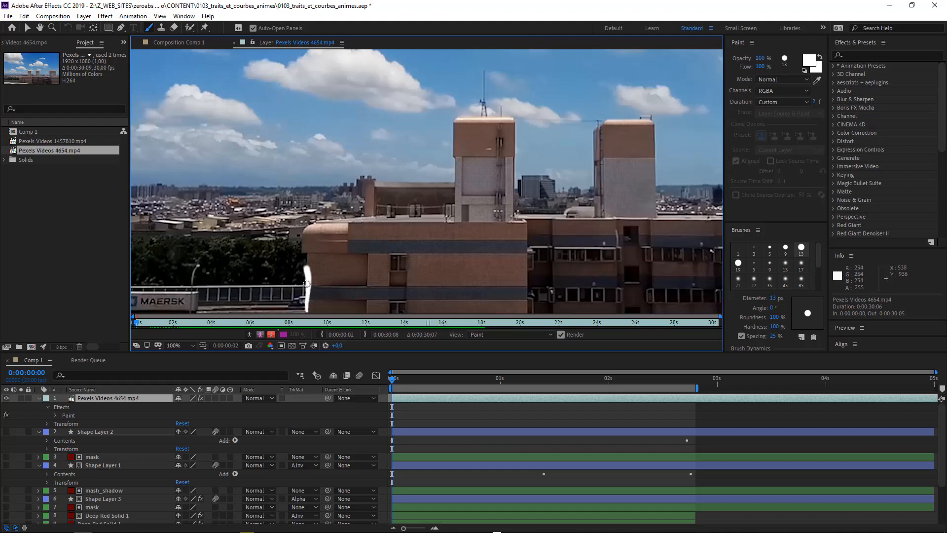
Paint successive strokes from 0:00:00:02 to 0:00:00:06 up the building's edge and around its rounded corner, two frames apart.
{"action": "key", "text": "Page_Down"}
{"action": "key", "text": "Page_Down"}
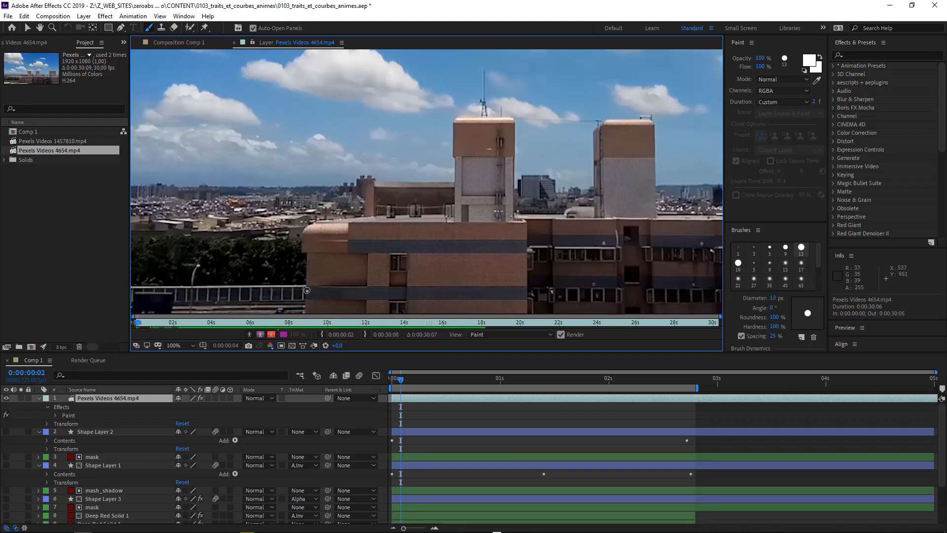
{"action": "left_click_drag", "start_coordinate": [308, 263], "coordinate": [308, 254]}
{"action": "key", "text": "Page_Down"}
{"action": "key", "text": "Page_Down"}
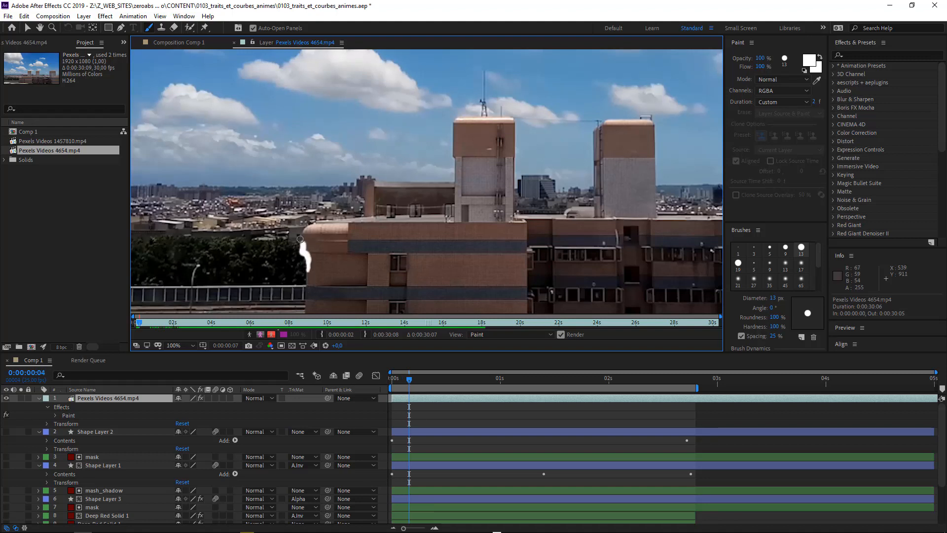
{"action": "key", "text": "Page_Down"}
{"action": "key", "text": "Page_Down"}
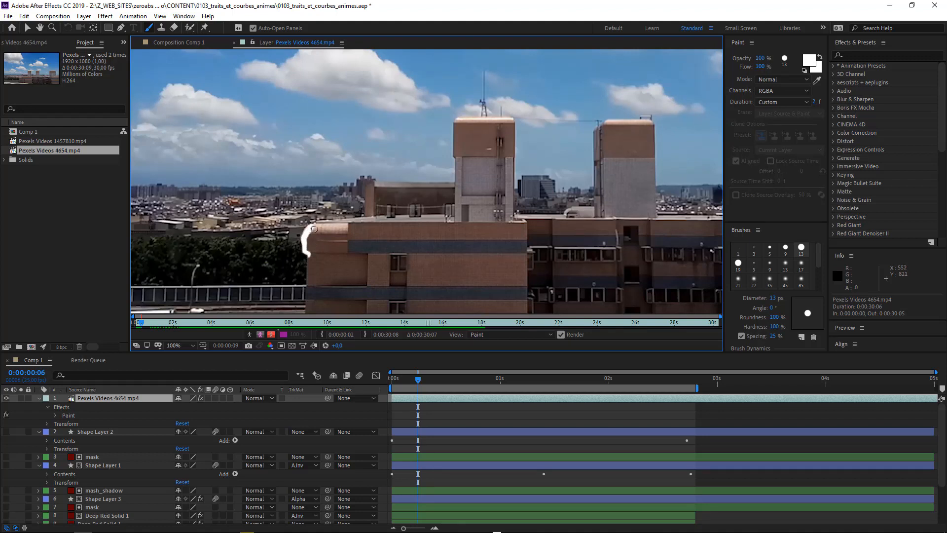
Continue from 0:00:00:08 with strokes over the rounded corner and onto the start of the roof edge.
{"action": "key", "text": "Page_Down"}
{"action": "key", "text": "Page_Down"}
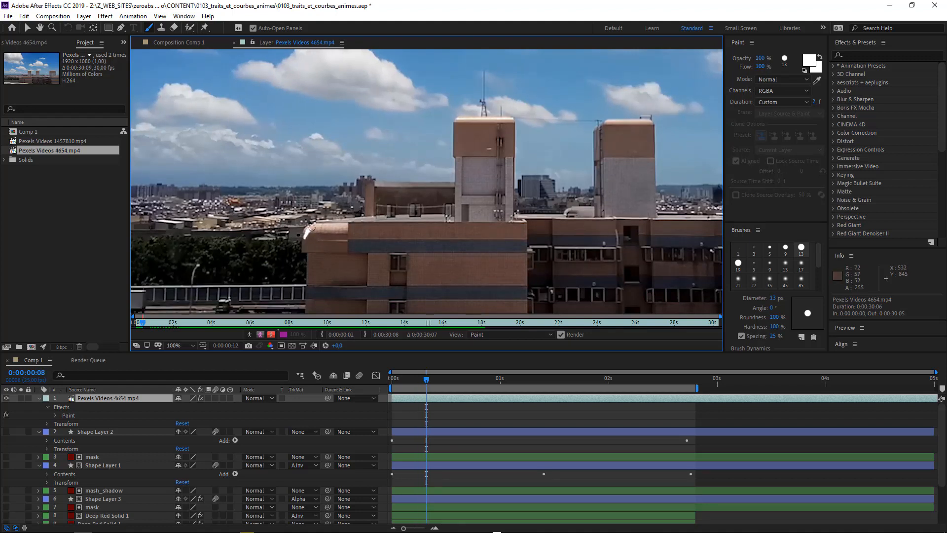
{"action": "key", "text": "Page_Down"}
{"action": "key", "text": "Page_Down"}
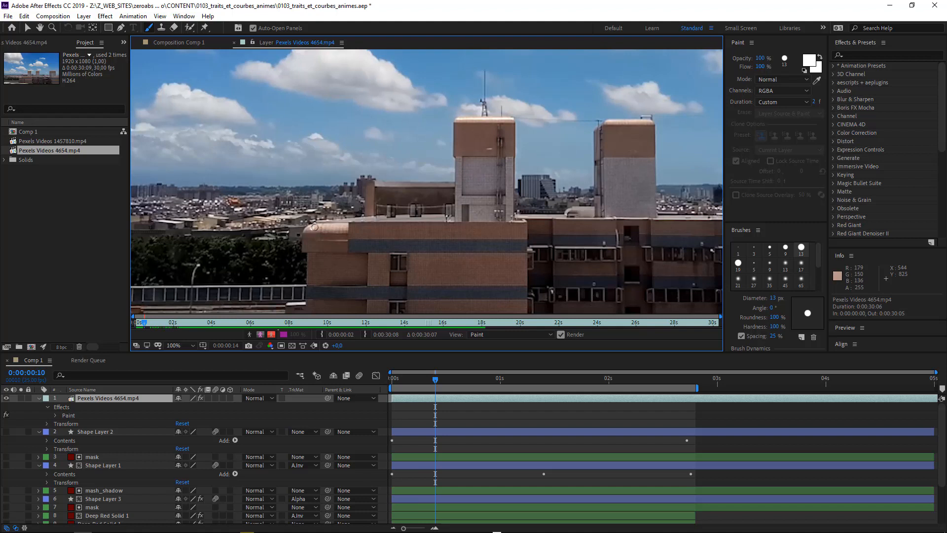
{"action": "key", "text": "Page_Down"}
{"action": "key", "text": "Page_Down"}
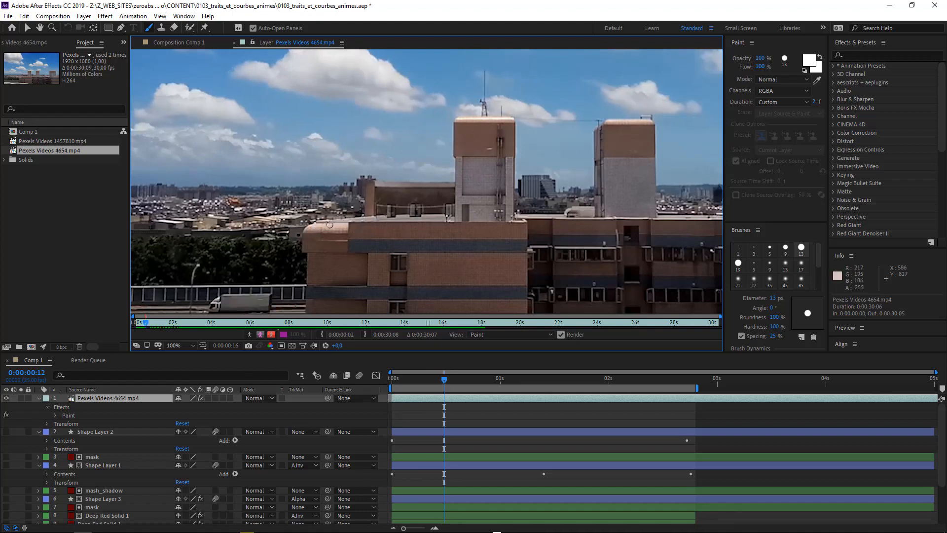
{"action": "key", "text": "Page_Down"}
{"action": "key", "text": "Page_Down"}
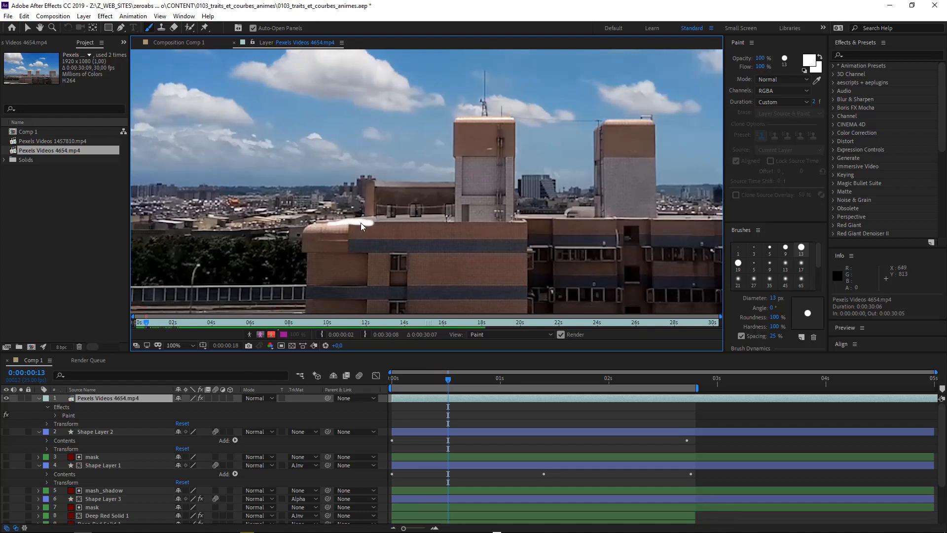
Paint successive strokes along the roof to the first tower and up the lower part of its side, through 0:00:01:01.
{"action": "mouse_move", "coordinate": [349, 222]}
{"action": "left_mouse_down"}
{"action": "mouse_move", "coordinate": [448, 224]}
{"action": "mouse_move", "coordinate": [457, 173]}
{"action": "left_mouse_up"}
{"action": "key", "text": "Page_Down"}
{"action": "key", "text": "Page_Down"}
{"action": "key", "text": "Page_Down"}
{"action": "key", "text": "Page_Down"}
{"action": "key", "text": "Page_Down"}
{"action": "key", "text": "Page_Down"}
{"action": "key", "text": "Page_Down"}
{"action": "key", "text": "Page_Down"}
{"action": "key", "text": "Page_Down"}
{"action": "key", "text": "Page_Down"}
{"action": "key", "text": "Page_Down"}
{"action": "key", "text": "Page_Down"}
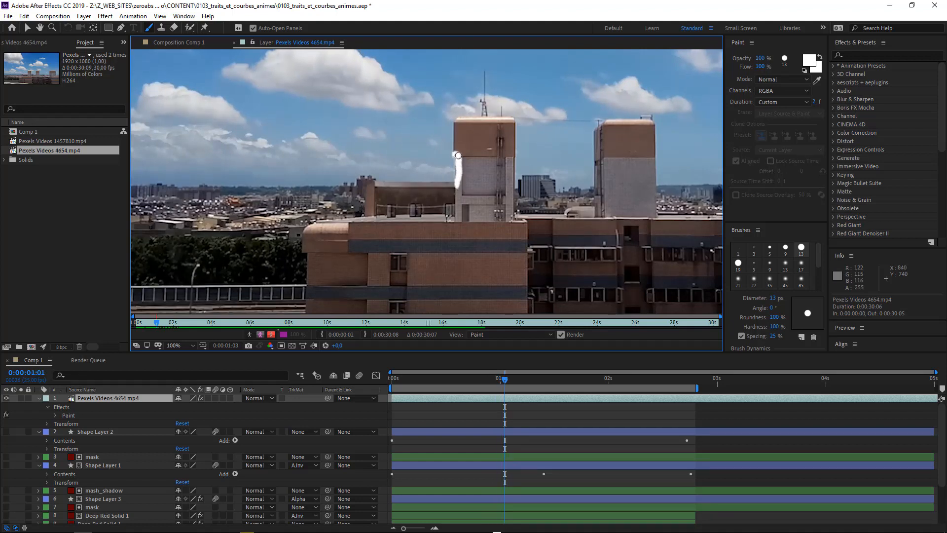
Continue the line from 0:00:01:03 with short Brush strokes up the upper part of the first tower's side, two frames apart.
{"action": "key", "text": "Page_Down"}
{"action": "key", "text": "Page_Down"}
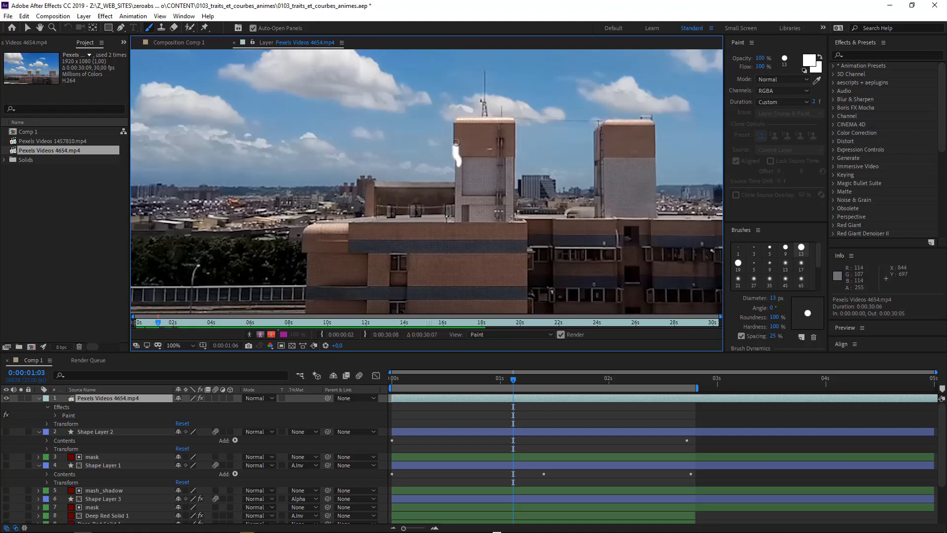
{"action": "left_click_drag", "start_coordinate": [456, 143], "coordinate": [456, 138]}
{"action": "key", "text": "Page_Down"}
{"action": "key", "text": "Page_Down"}
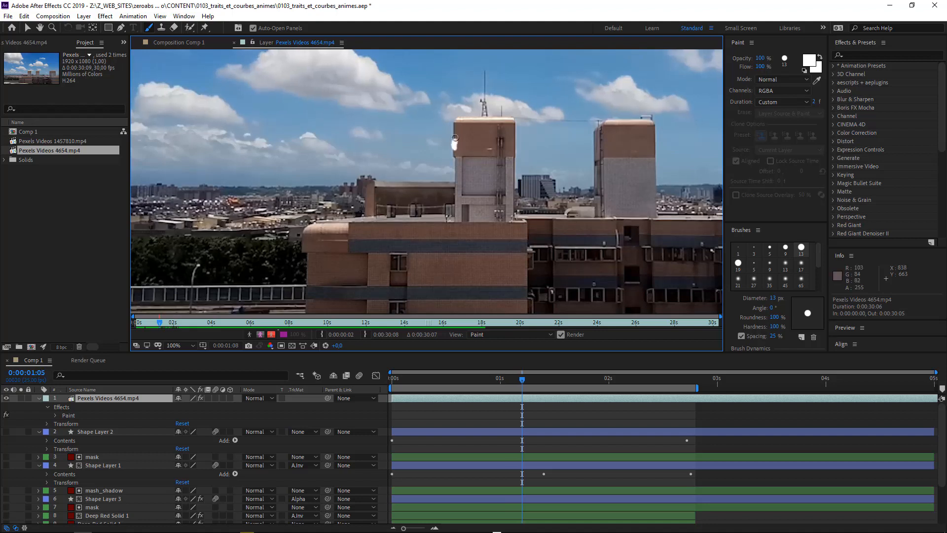
Paint successive two-frame strokes over the first tower's top and down its far side through 0:00:01:17, and play the animation.
{"action": "mouse_move", "coordinate": [472, 123]}
{"action": "left_mouse_down"}
{"action": "mouse_move", "coordinate": [510, 123]}
{"action": "mouse_move", "coordinate": [512, 150]}
{"action": "left_mouse_up"}
{"action": "key", "text": "Page_Down"}
{"action": "key", "text": "Page_Down"}
{"action": "key", "text": "Page_Down"}
{"action": "key", "text": "Page_Down"}
{"action": "key", "text": "Page_Down"}
{"action": "key", "text": "Page_Down"}
{"action": "key", "text": "Page_Down"}
{"action": "key", "text": "Page_Down"}
{"action": "key", "text": "Page_Down"}
{"action": "key", "text": "Page_Down"}
{"action": "key", "text": "Page_Down"}
{"action": "key", "text": "Page_Down"}
{"action": "key", "text": "Page_Down"}
{"action": "key", "text": "Page_Down"}
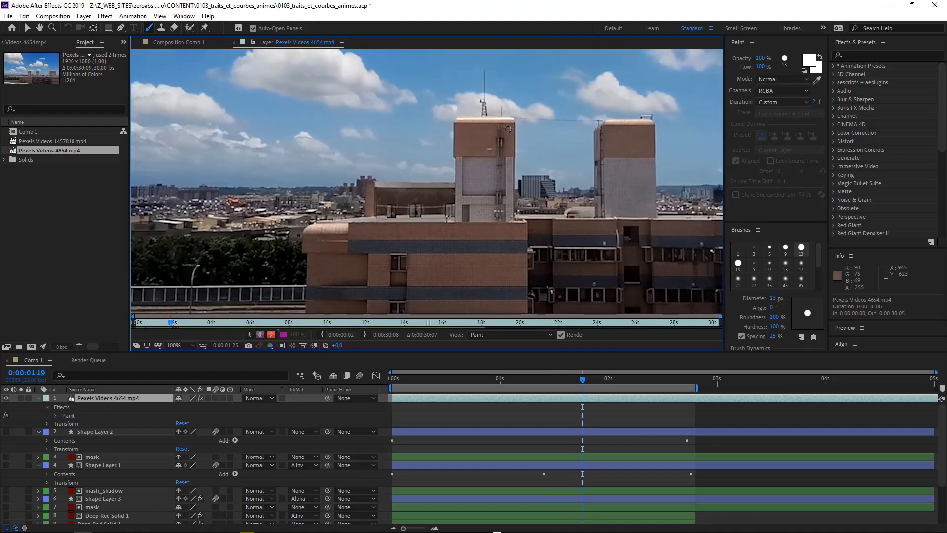
{"action": "key", "text": "space"}
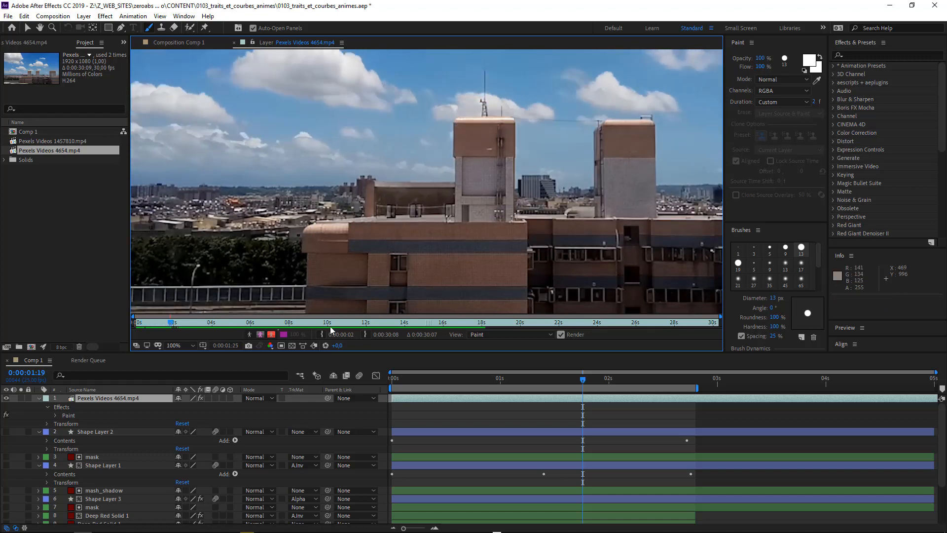
Expand the layer's Paint effect at 0:00:00:24 and examine the timing bars of the individual brush strokes.
{"action": "left_click", "coordinate": [55, 415]}
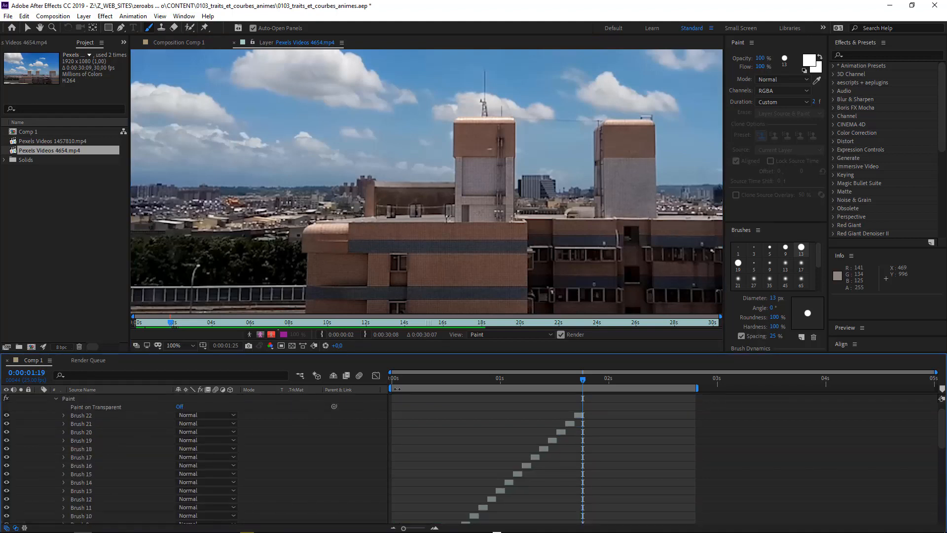
{"action": "mouse_move", "coordinate": [493, 386]}
{"action": "left_mouse_down"}
{"action": "mouse_move", "coordinate": [498, 378]}
{"action": "mouse_move", "coordinate": [455, 375]}
{"action": "mouse_move", "coordinate": [509, 379]}
{"action": "mouse_move", "coordinate": [486, 445]}
{"action": "left_mouse_up"}
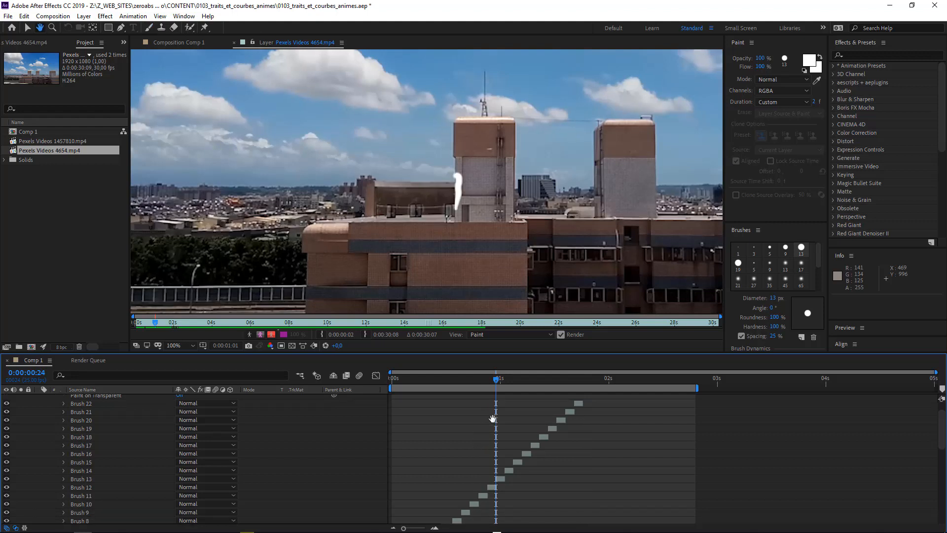
{"action": "scroll", "coordinate": [469, 444], "scroll_direction": "down", "scroll_amount": 5}
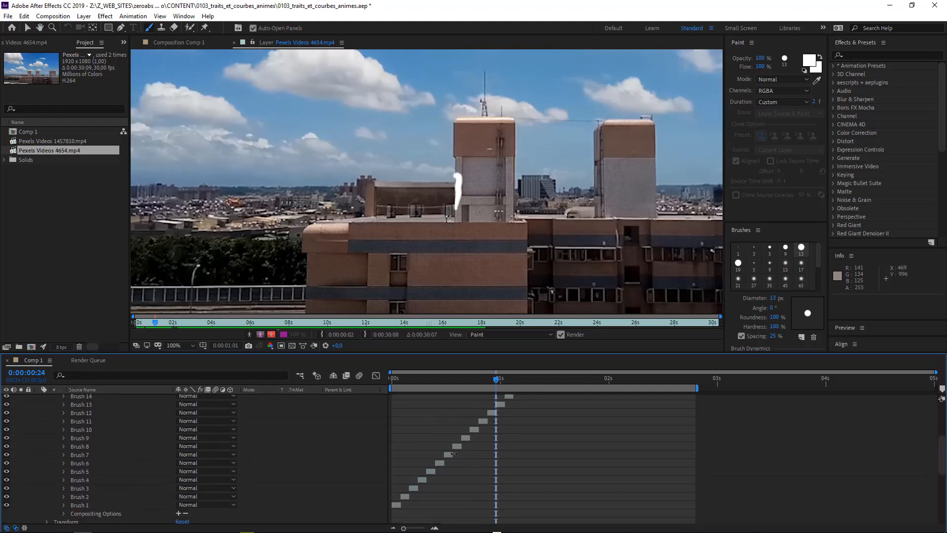
Extend Brush 7's bar to about 0:00:01:02, play the result, and shorten the bar back to two frames.
{"action": "left_click", "coordinate": [450, 453]}
{"action": "left_click_drag", "start_coordinate": [496, 455], "coordinate": [509, 454]}
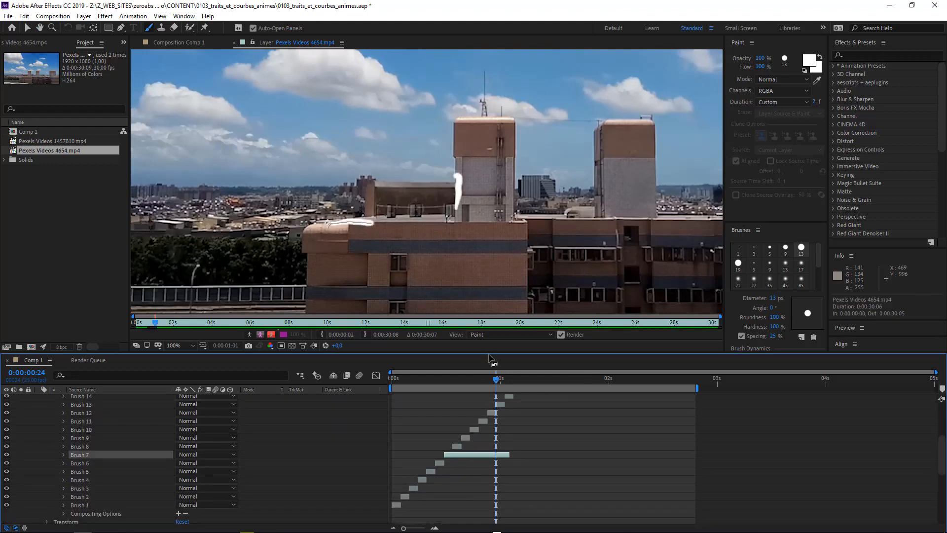
{"action": "key", "text": "space"}
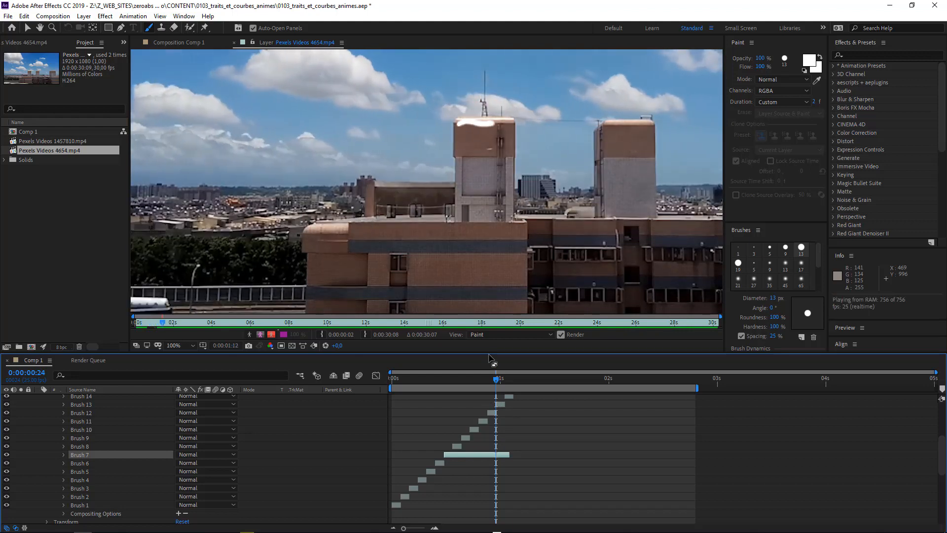
{"action": "key", "text": "space"}
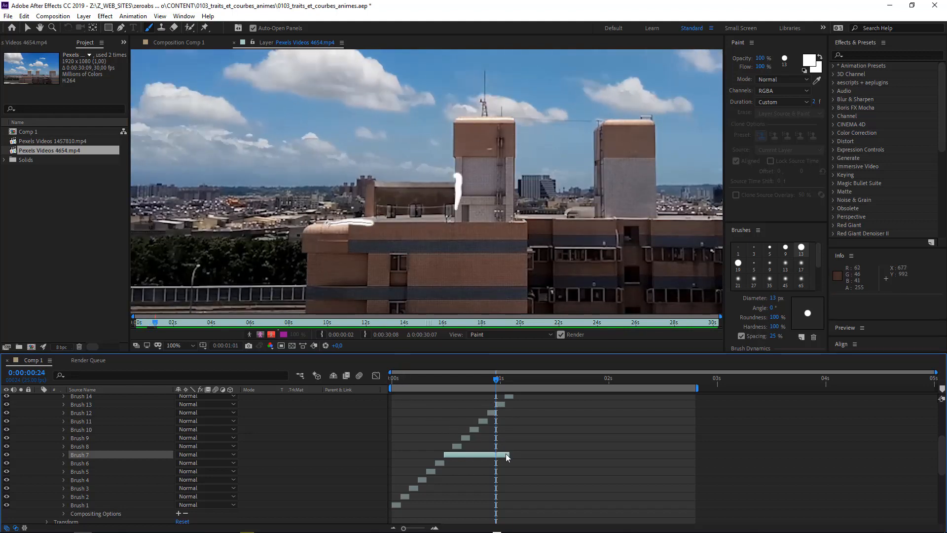
{"action": "left_click_drag", "start_coordinate": [510, 454], "coordinate": [472, 452]}
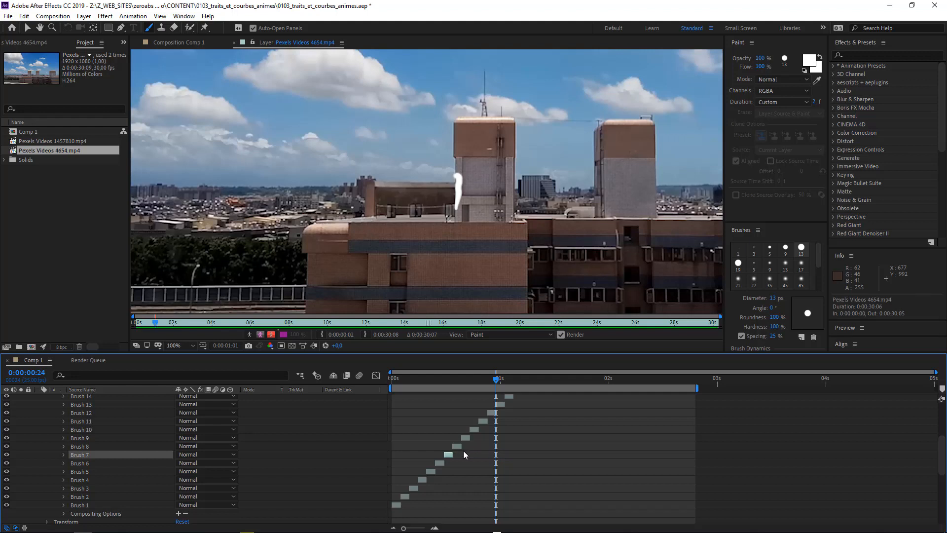
Go to 0:00:01:19 and paint a stroke around the corner where the roof meets the first tower, keeping the video layer selected.
{"action": "left_click_drag", "start_coordinate": [503, 380], "coordinate": [507, 401]}
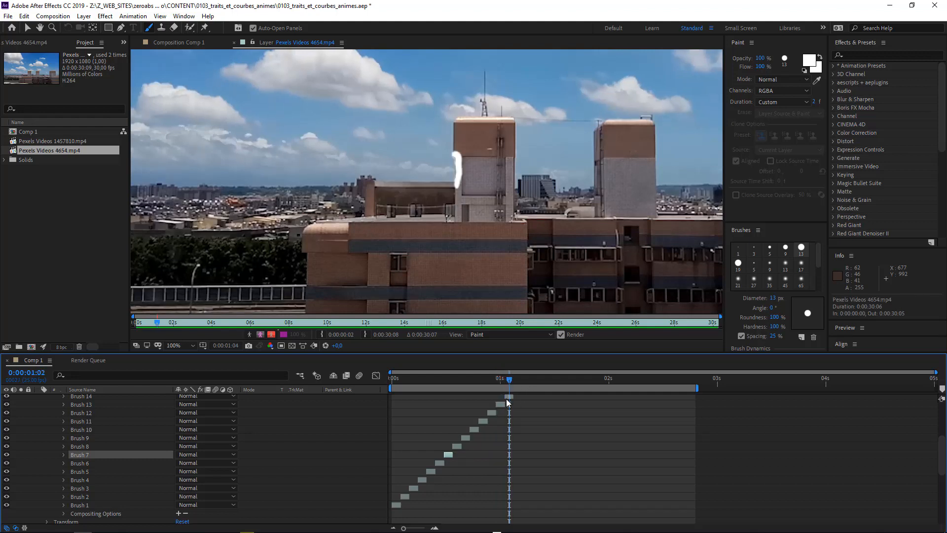
{"action": "scroll", "coordinate": [523, 424], "scroll_direction": "up", "scroll_amount": 5}
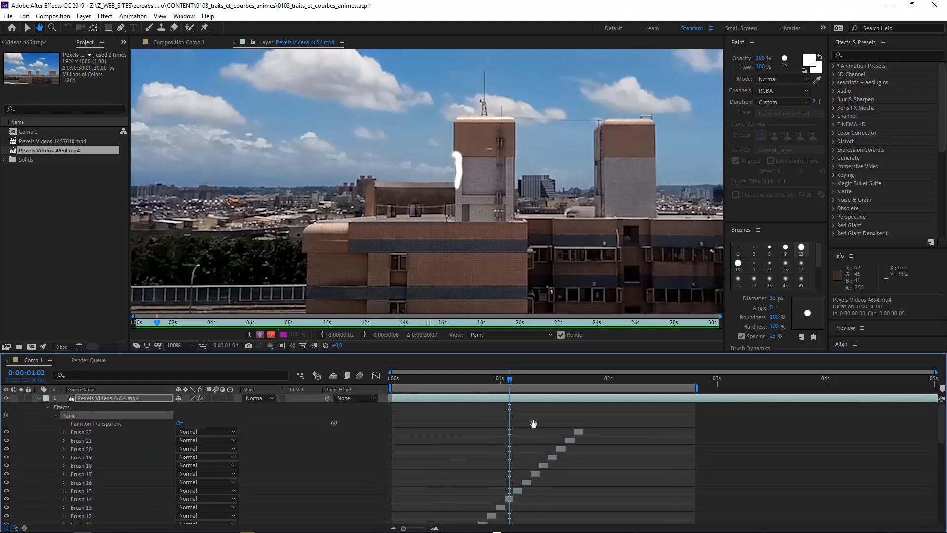
{"action": "left_click_drag", "start_coordinate": [570, 381], "coordinate": [583, 377]}
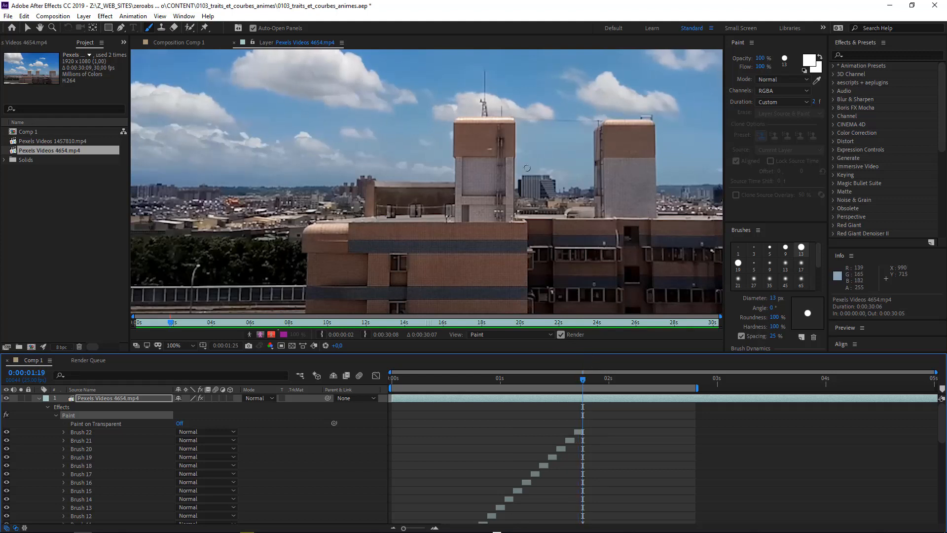
{"action": "left_click_drag", "start_coordinate": [513, 158], "coordinate": [513, 165]}
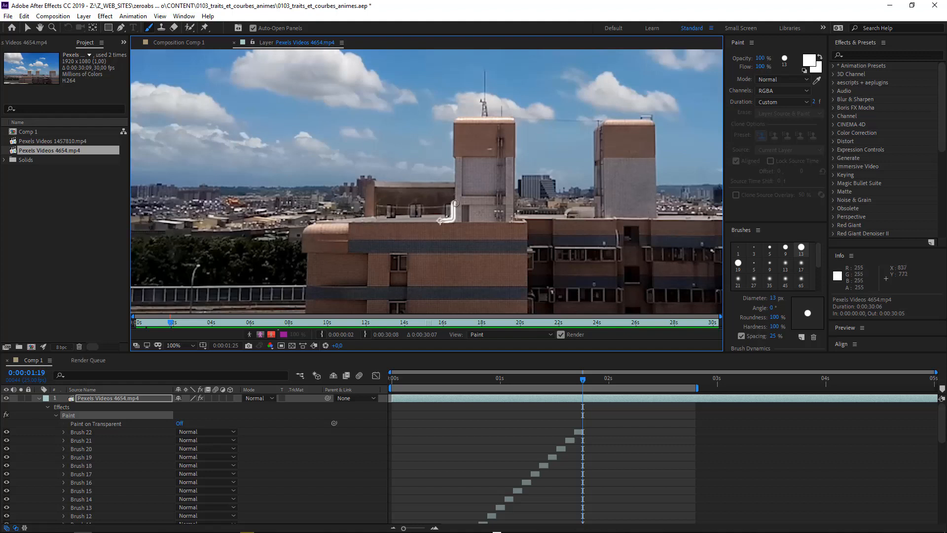
{"action": "left_click", "coordinate": [546, 411]}
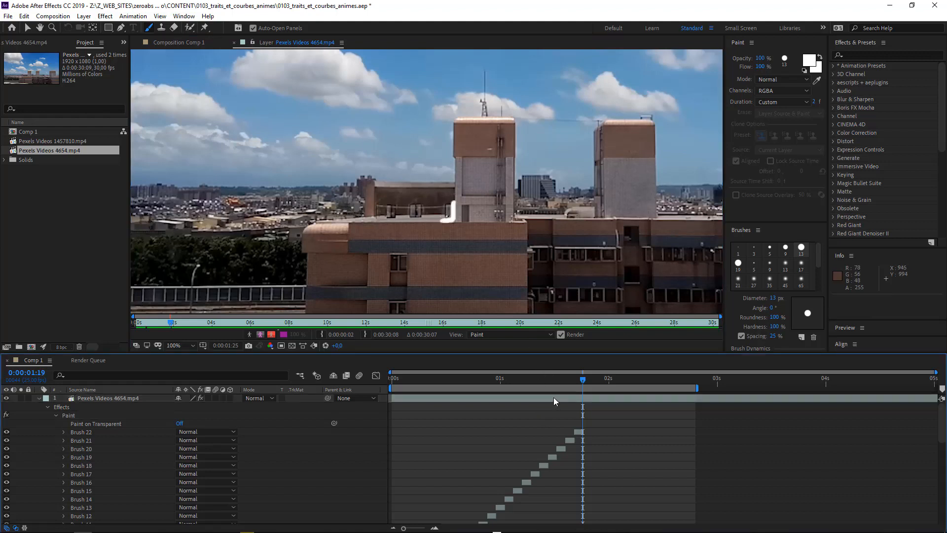
{"action": "left_click", "coordinate": [553, 398]}
{"action": "left_click", "coordinate": [379, 414]}
{"action": "left_click", "coordinate": [97, 398]}
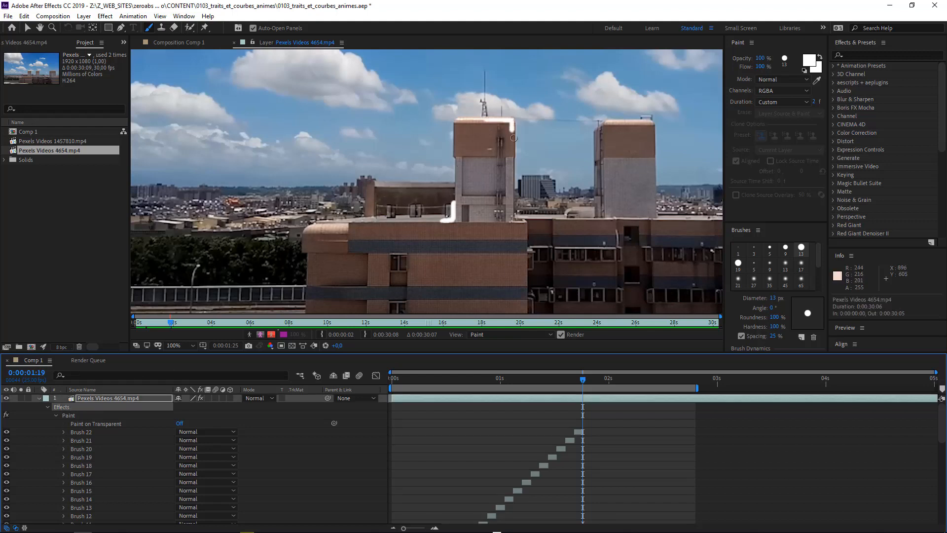
Add separate strokes at 0:00:01:19 over the tower's top corner, up its near side and around its far base onto the roof.
{"action": "left_click_drag", "start_coordinate": [513, 138], "coordinate": [513, 143]}
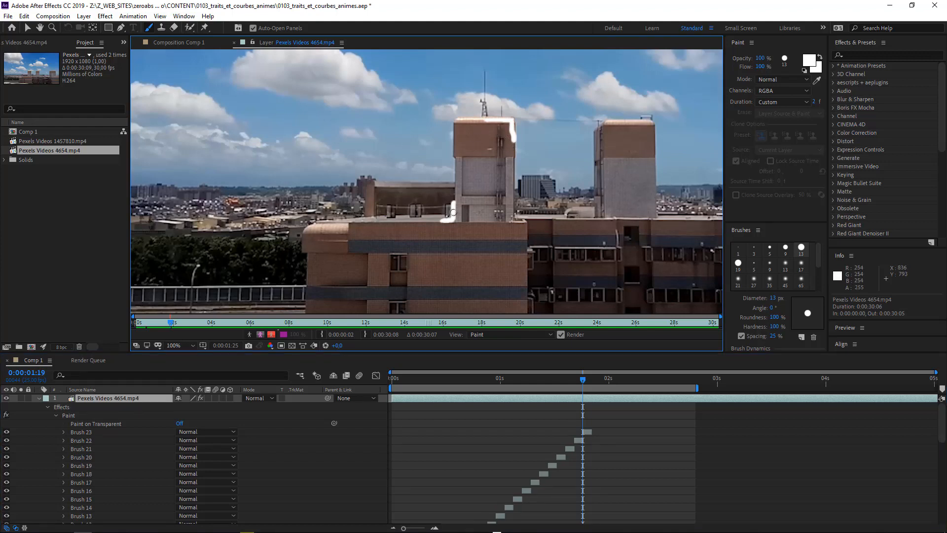
{"action": "left_click", "coordinate": [490, 149]}
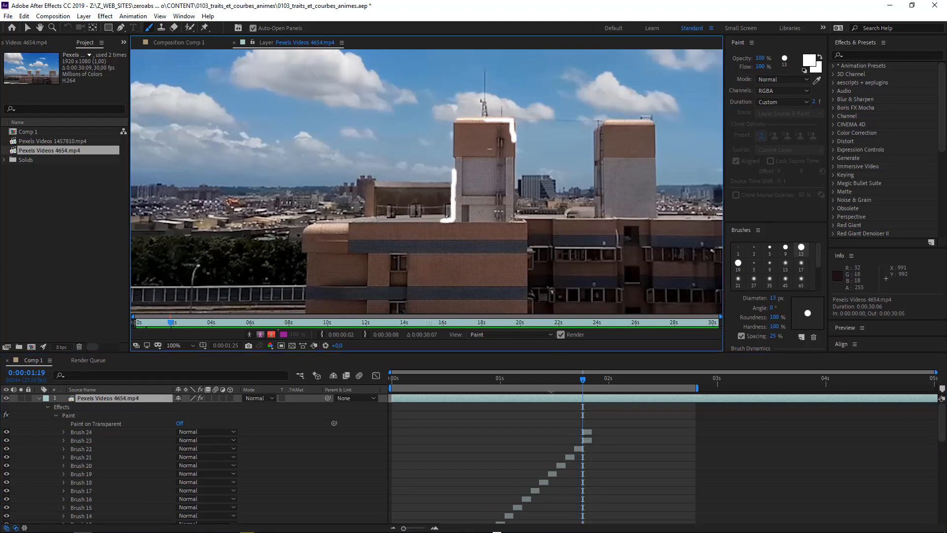
{"action": "left_click", "coordinate": [585, 432]}
{"action": "left_click", "coordinate": [586, 440]}
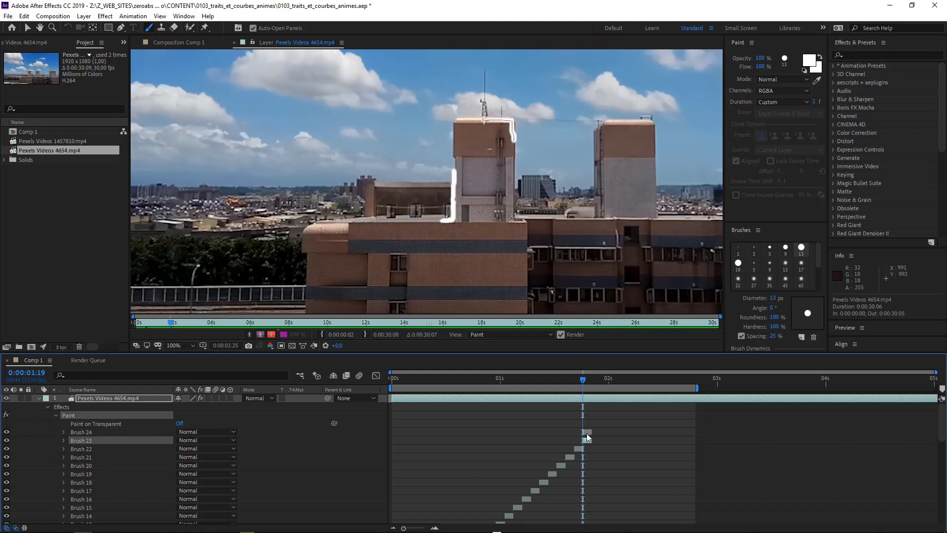
{"action": "left_click", "coordinate": [580, 405]}
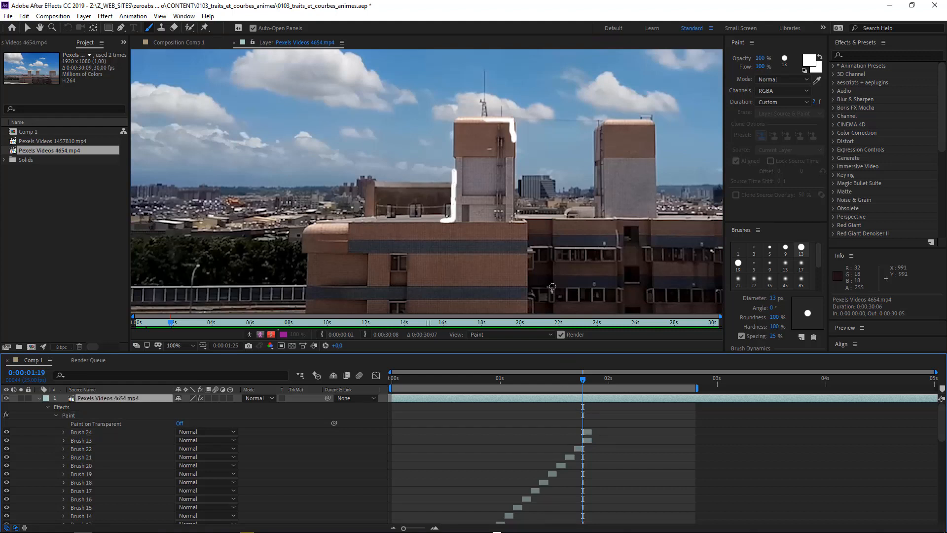
{"action": "mouse_move", "coordinate": [512, 203]}
{"action": "left_mouse_down"}
{"action": "mouse_move", "coordinate": [516, 222]}
{"action": "mouse_move", "coordinate": [526, 221]}
{"action": "left_mouse_up"}
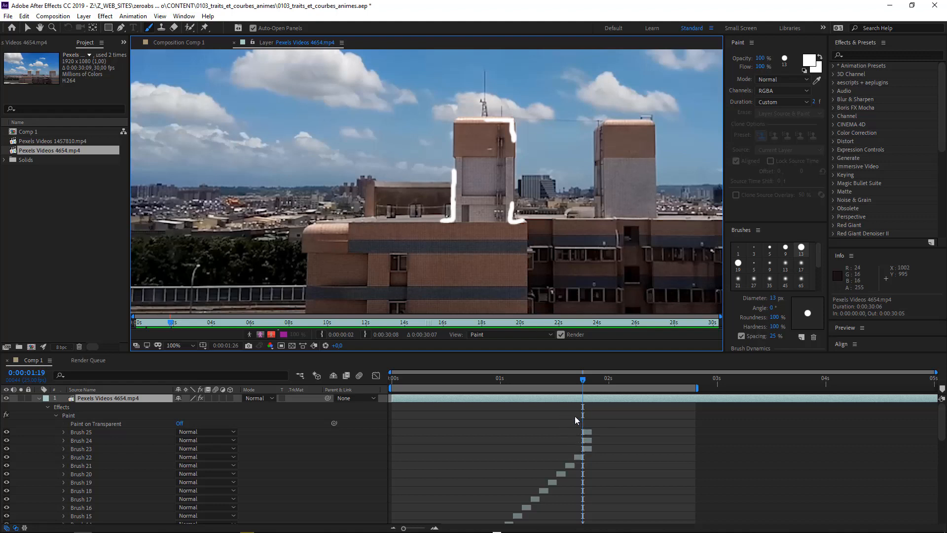
Advance to 0:00:01:21 and continue all three lines up the tower's near side, down its far side and along the roof.
{"action": "key", "text": "2"}
{"action": "left_click_drag", "start_coordinate": [455, 200], "coordinate": [455, 163]}
{"action": "mouse_move", "coordinate": [513, 129]}
{"action": "left_mouse_down"}
{"action": "mouse_move", "coordinate": [511, 215]}
{"action": "mouse_move", "coordinate": [543, 216]}
{"action": "left_mouse_up"}
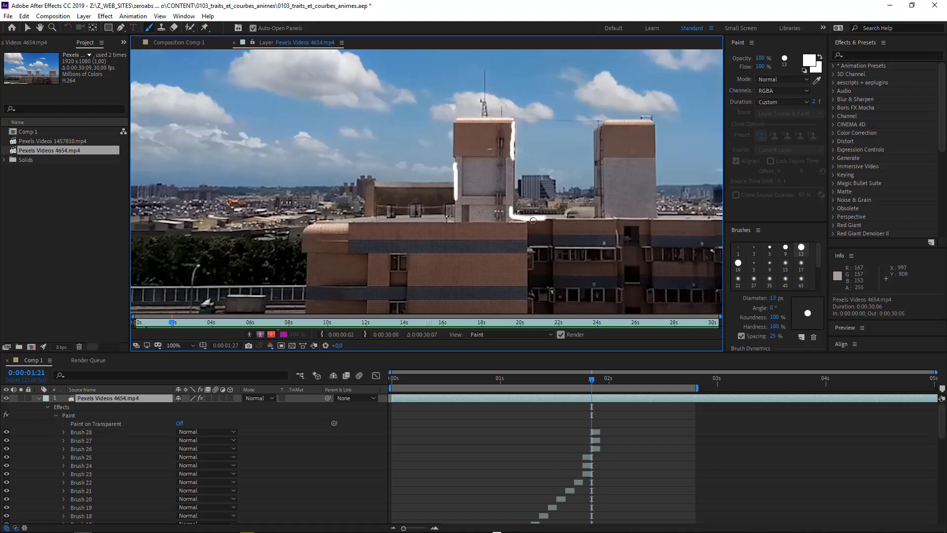
Advance to 0:00:01:23 and paint the next stroke of each line on both tower sides and farther along the roof.
{"action": "key", "text": "Page_Down"}
{"action": "key", "text": "Page_Down"}
{"action": "left_click_drag", "start_coordinate": [455, 183], "coordinate": [455, 139]}
{"action": "left_click_drag", "start_coordinate": [512, 141], "coordinate": [512, 183]}
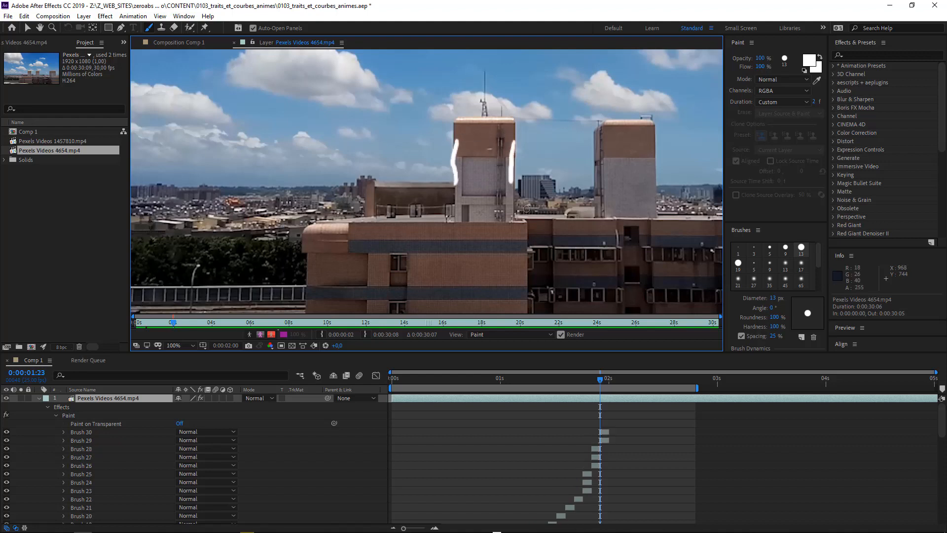
{"action": "left_click_drag", "start_coordinate": [517, 217], "coordinate": [564, 219]}
Step back and forth through the latest frames and play them to check the three simultaneous lines.
{"action": "key", "text": "Page_Up"}
{"action": "key", "text": "Page_Up"}
{"action": "key", "text": "Page_Up"}
{"action": "key", "text": "Page_Up"}
{"action": "key", "text": "Page_Up"}
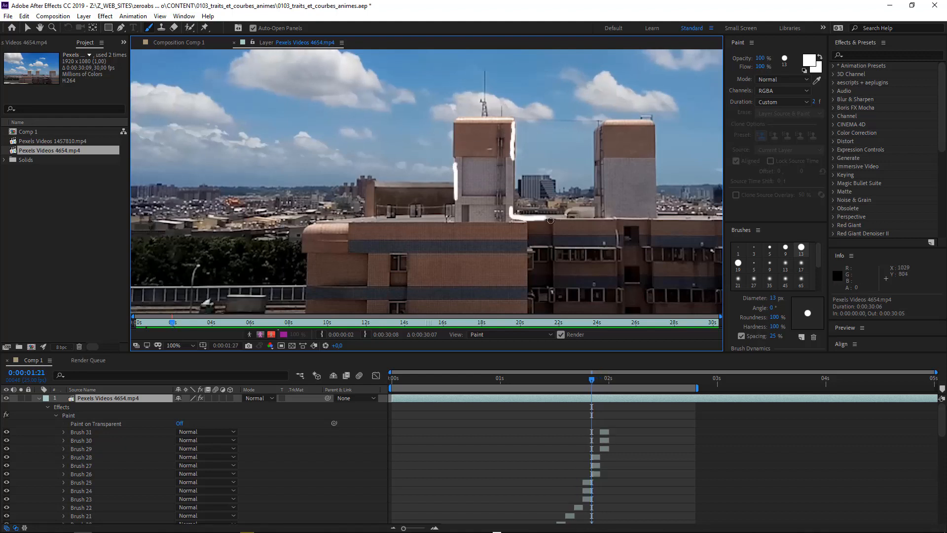
{"action": "key", "text": "Page_Down"}
{"action": "key", "text": "Page_Down"}
{"action": "key", "text": "Page_Down"}
{"action": "key", "text": "Page_Down"}
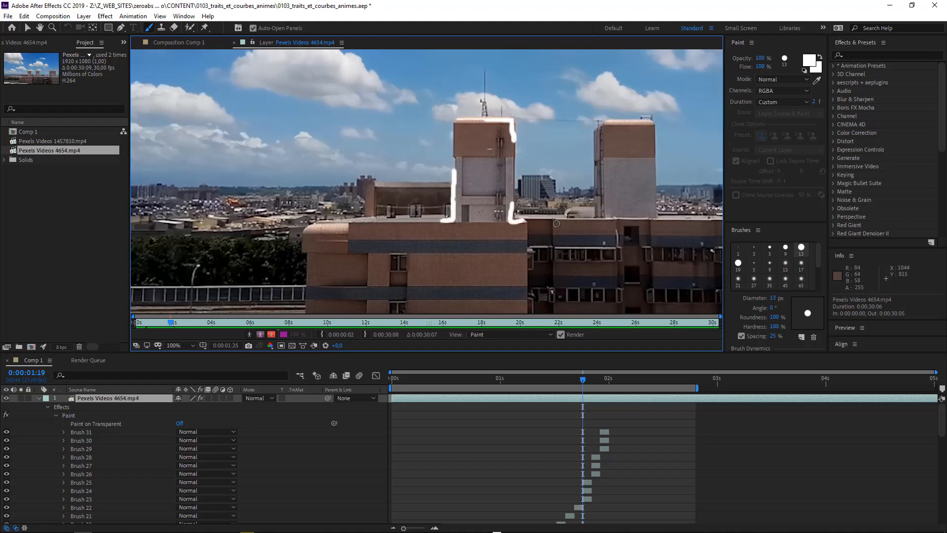
{"action": "key", "text": "space"}
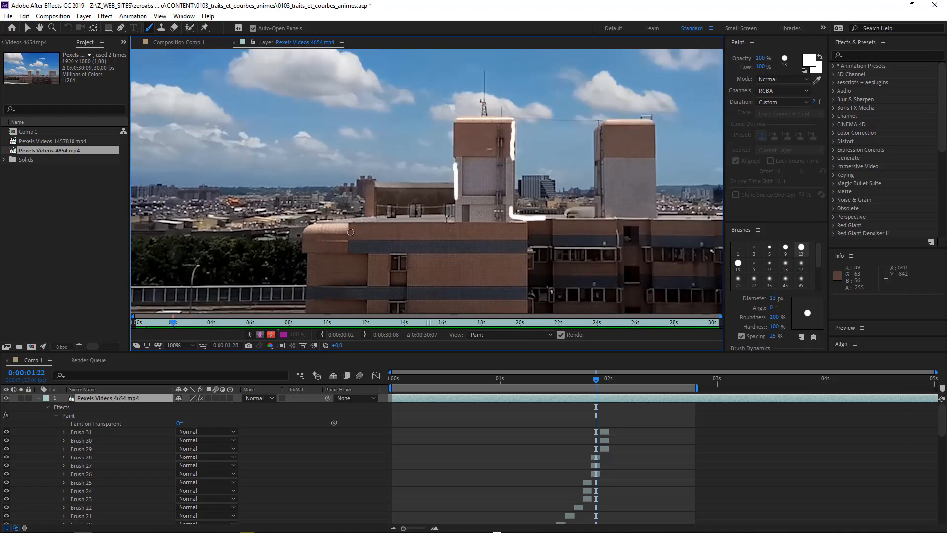
{"action": "left_click", "coordinate": [349, 236]}
{"action": "left_click", "coordinate": [347, 240]}
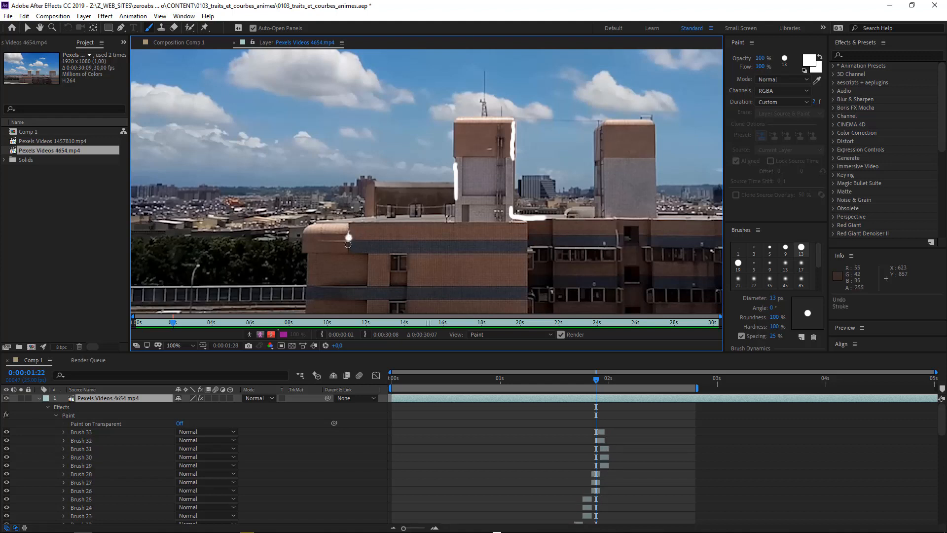
{"action": "key", "text": "ctrl+z"}
{"action": "key", "text": "ctrl+z"}
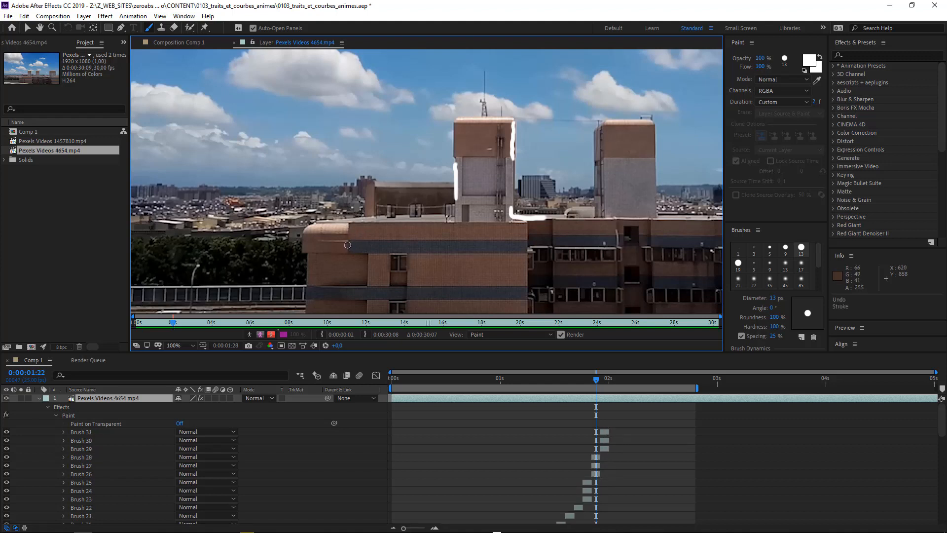
Go to 0:00:01:24, paint several overlapping strokes along the lower roof edge towards the first tower, and collapse the Paint effect.
{"action": "left_click", "coordinate": [605, 386]}
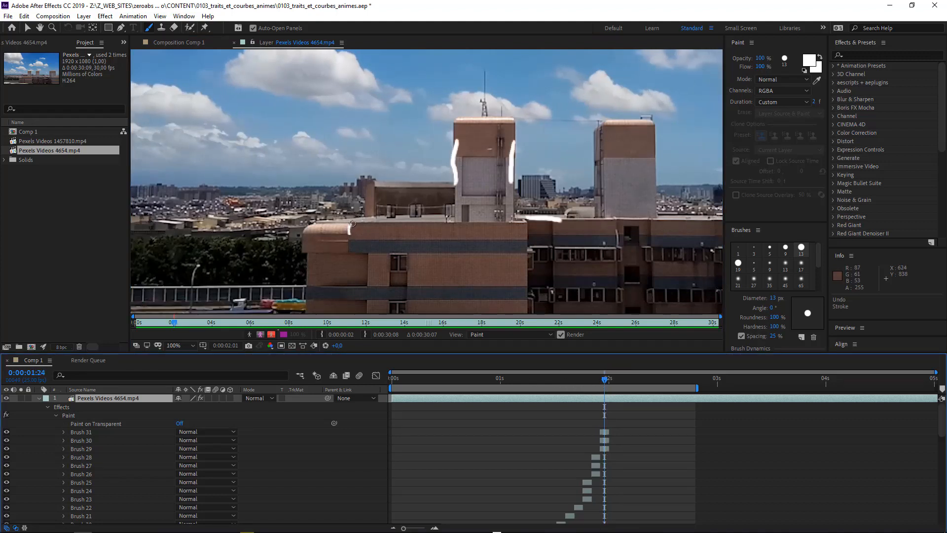
{"action": "mouse_move", "coordinate": [352, 223]}
{"action": "left_mouse_down"}
{"action": "mouse_move", "coordinate": [447, 221]}
{"action": "mouse_move", "coordinate": [405, 219]}
{"action": "mouse_move", "coordinate": [429, 220]}
{"action": "left_mouse_up"}
{"action": "left_click_drag", "start_coordinate": [411, 221], "coordinate": [442, 220]}
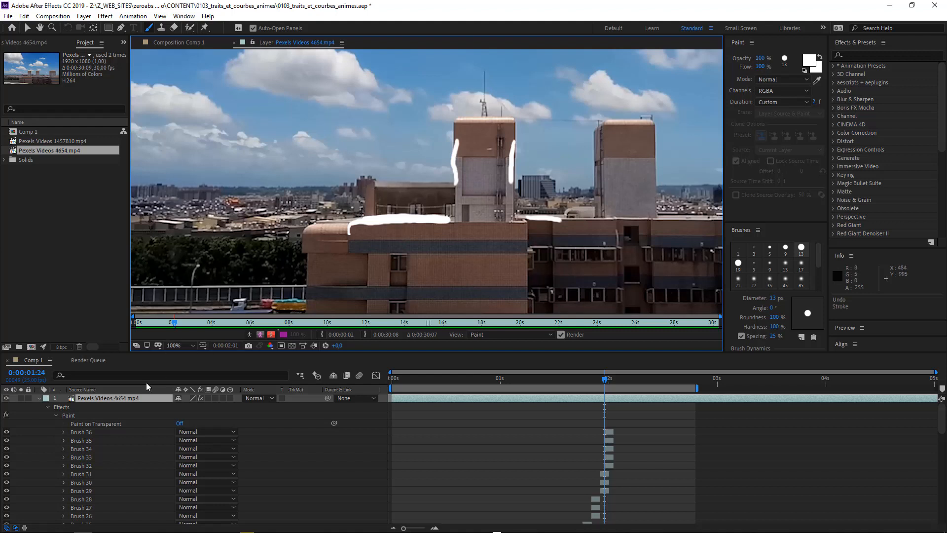
{"action": "left_click", "coordinate": [55, 415]}
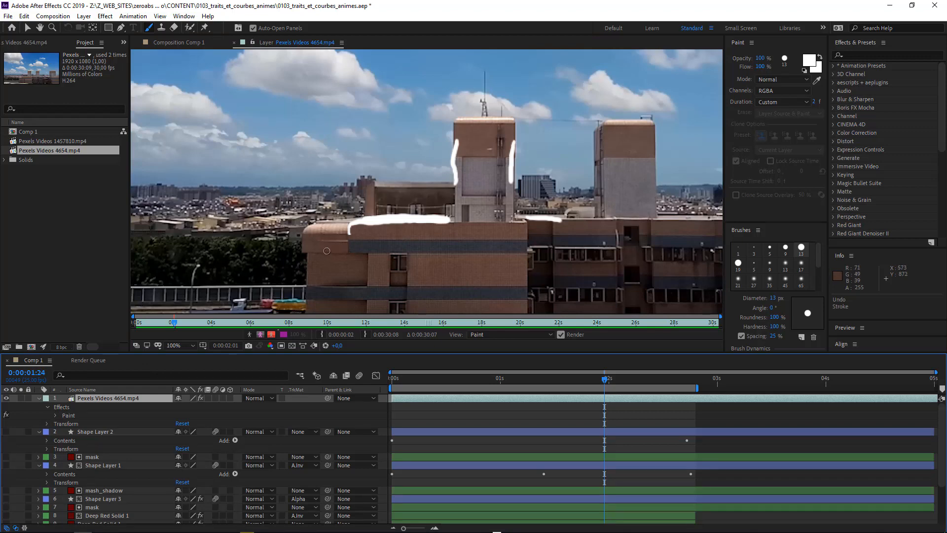
Switch to the media player, scrub through kashmir_anime_2.mov to view its hand-drawn line animation, and return to After Effects.
{"action": "key", "text": "alt+Tab"}
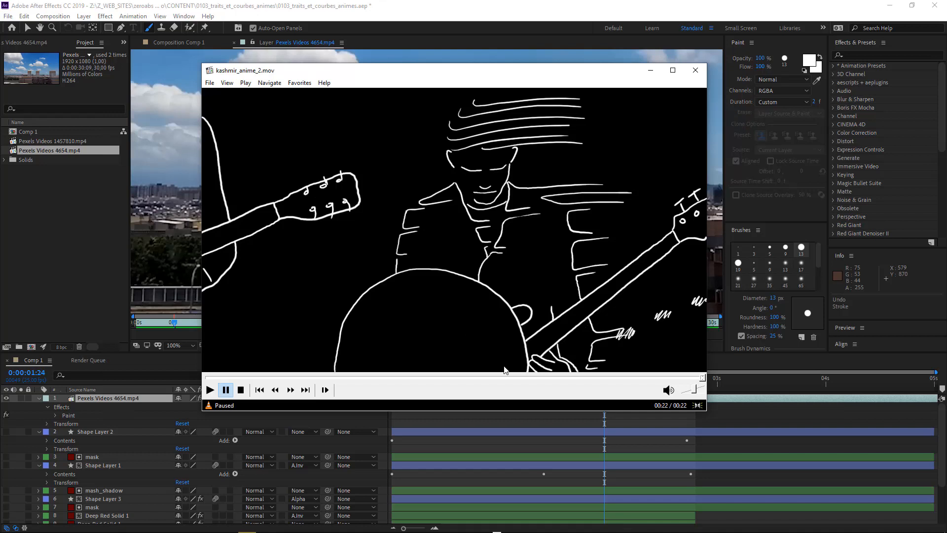
{"action": "left_click_drag", "start_coordinate": [498, 378], "coordinate": [484, 378]}
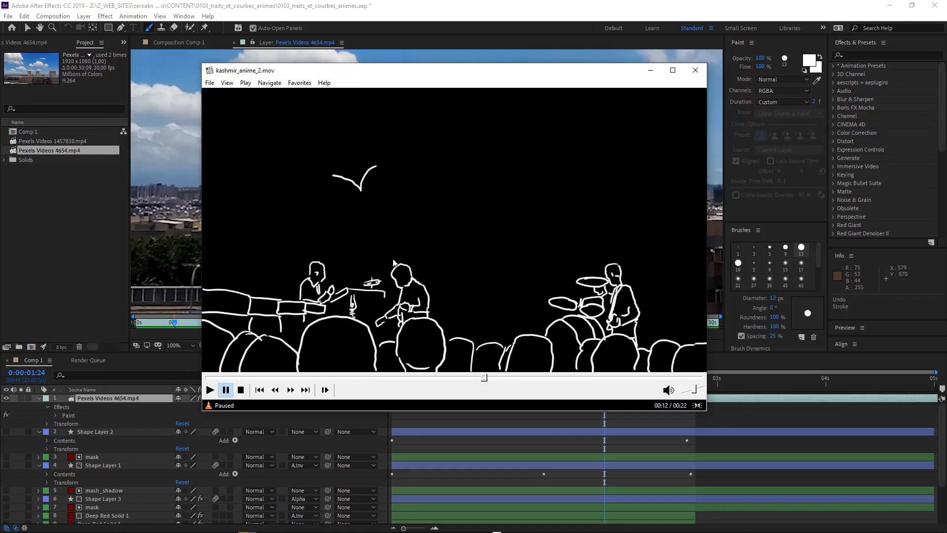
{"action": "left_click", "coordinate": [469, 48]}
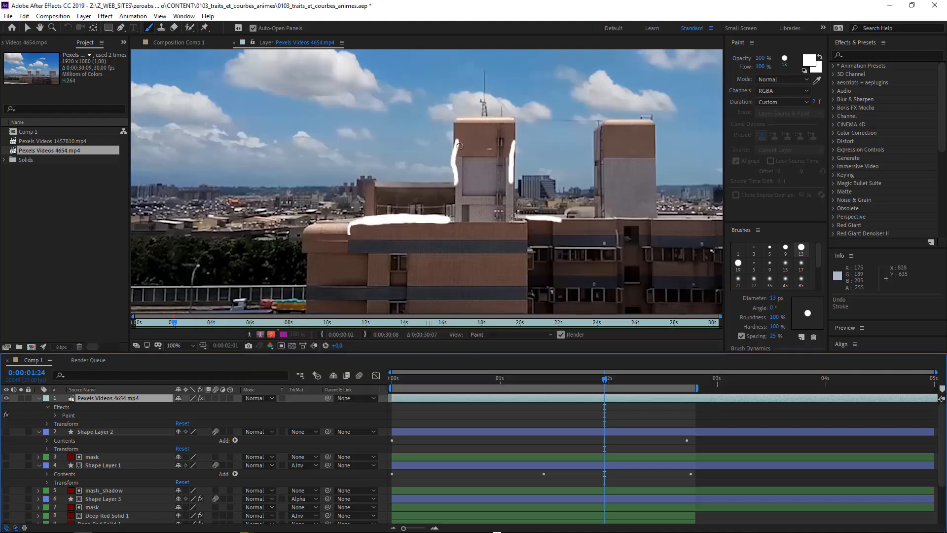
Turn on Paint on Transparent in the painted footage layer's Paint effect, and play the layer to check the isolated strokes.
{"action": "left_click", "coordinate": [64, 408]}
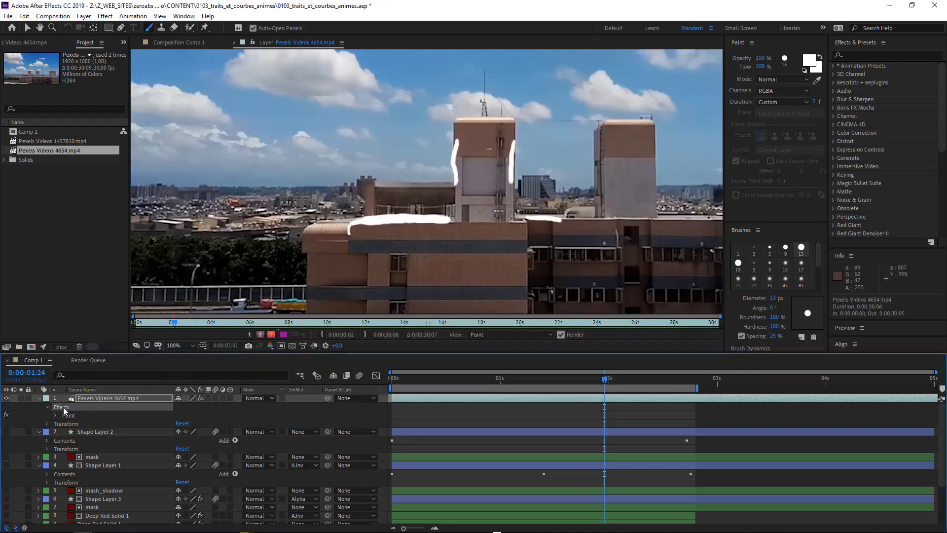
{"action": "left_click", "coordinate": [48, 407]}
{"action": "left_click", "coordinate": [48, 408]}
{"action": "left_click", "coordinate": [38, 43]}
{"action": "left_click", "coordinate": [76, 72]}
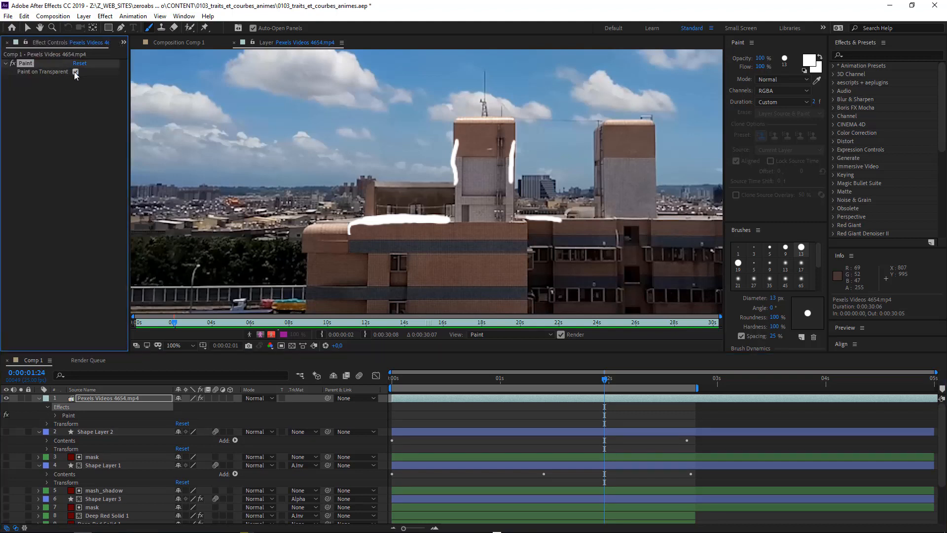
{"action": "key", "text": "space"}
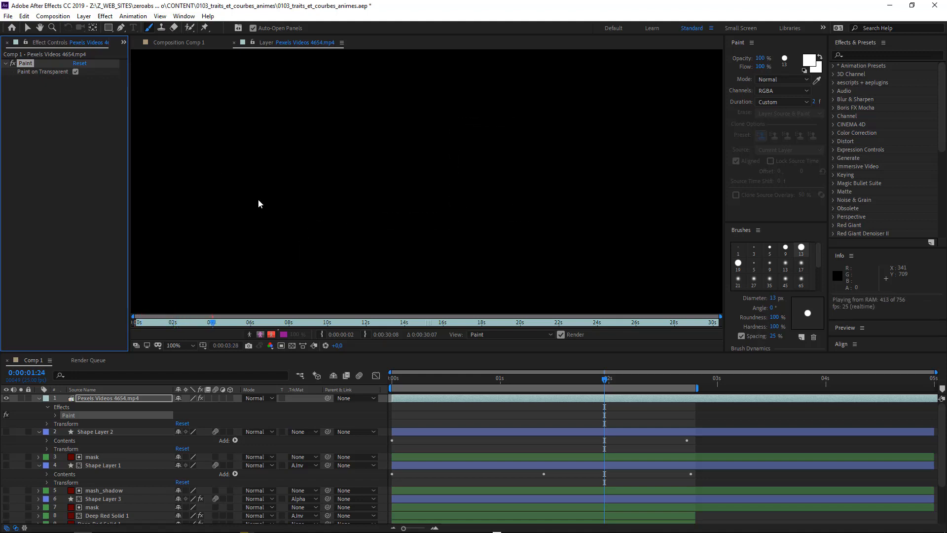
{"action": "left_click", "coordinate": [513, 379]}
{"action": "key", "text": "space"}
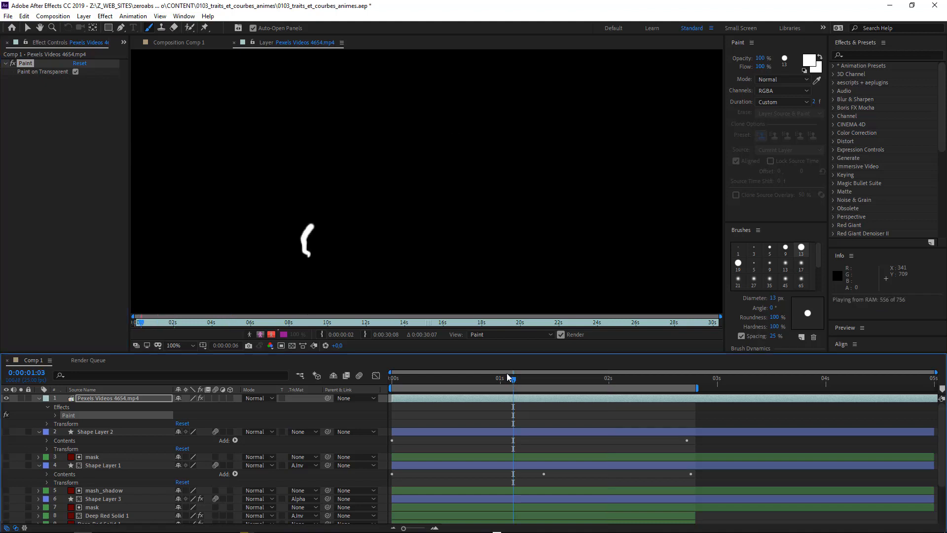
Show the Comp 1 composition, hide the unpainted Pexels Videos 4654.mp4 background layer, and preview the animated lines without the footage.
{"action": "left_click", "coordinate": [197, 42]}
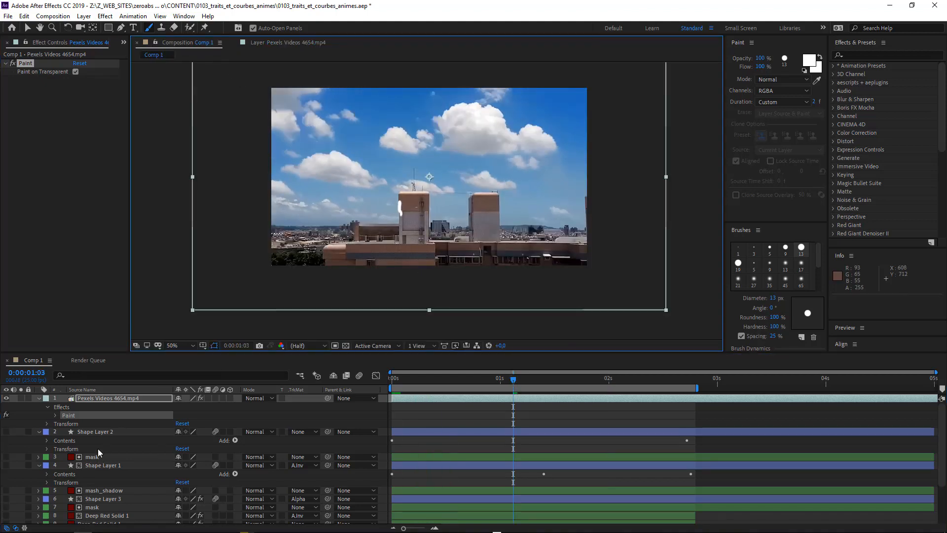
{"action": "left_click_drag", "start_coordinate": [108, 465], "coordinate": [103, 409]}
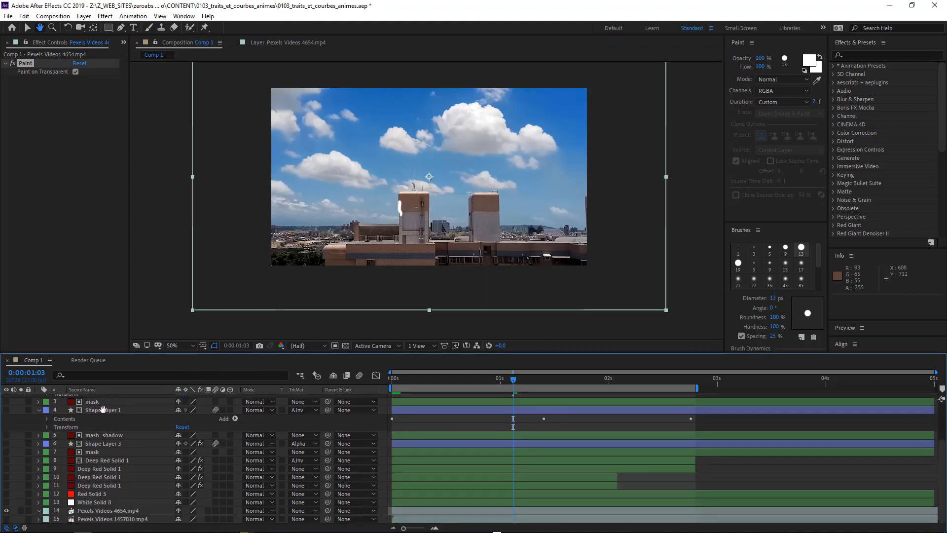
{"action": "key", "text": "ctrl+b"}
{"action": "left_click", "coordinate": [6, 510]}
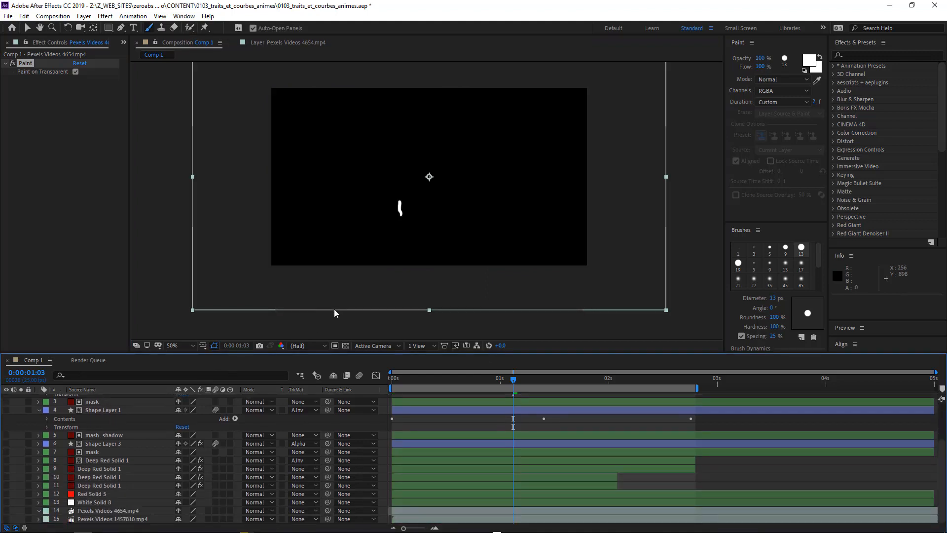
{"action": "key", "text": "space"}
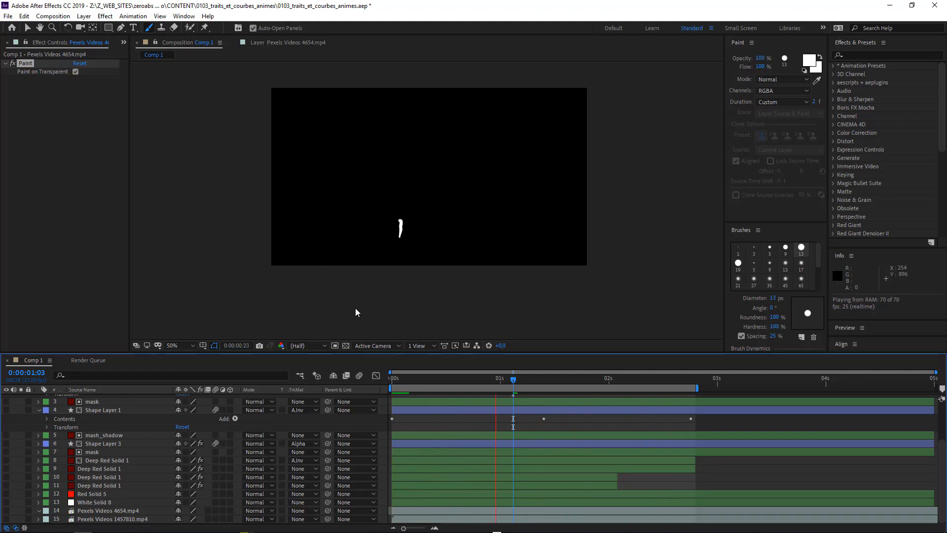
{"action": "key", "text": "space"}
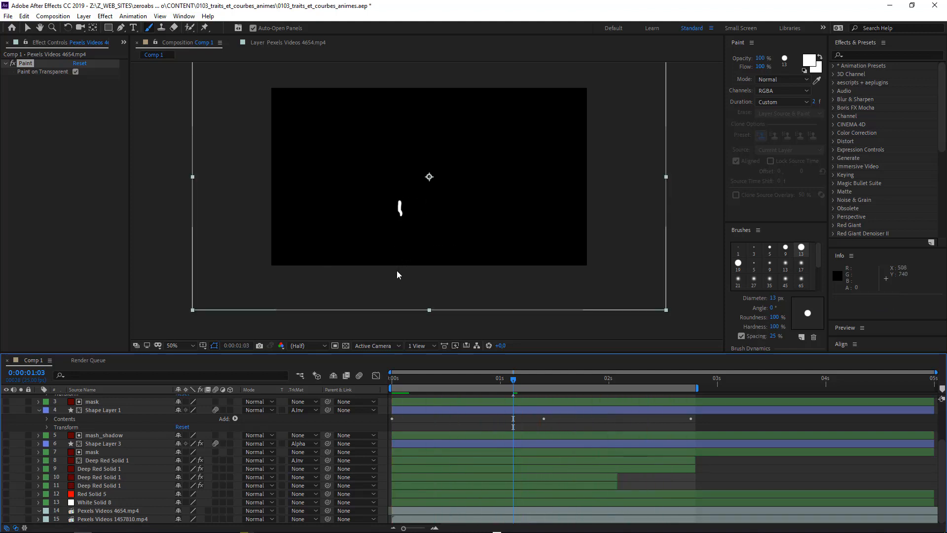